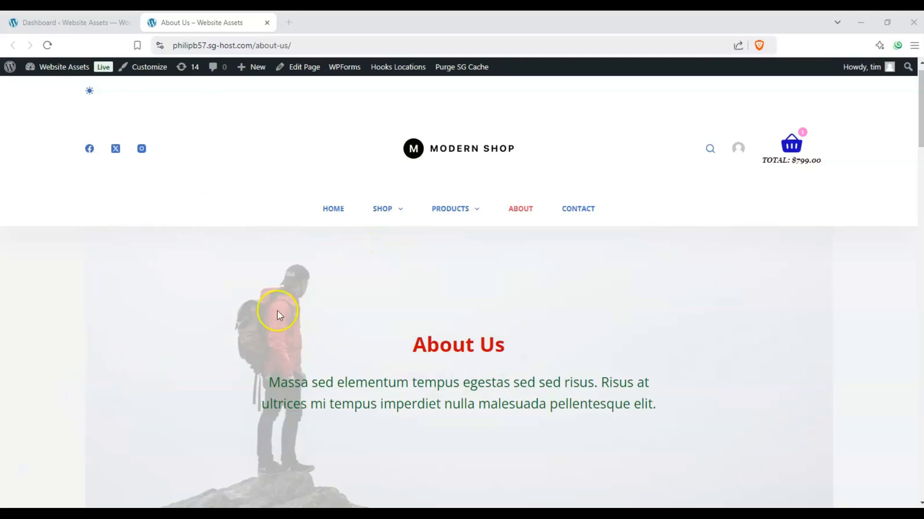
Step: Open the About Us page for editing in a new tab and dismiss the autosave notice
scroll(277, 187, "down", 2)
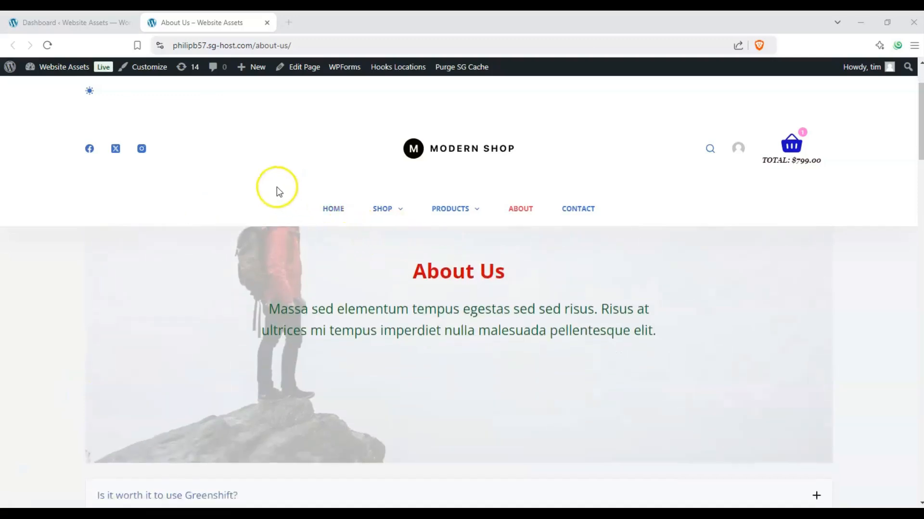
scroll(276, 198, "up", 2)
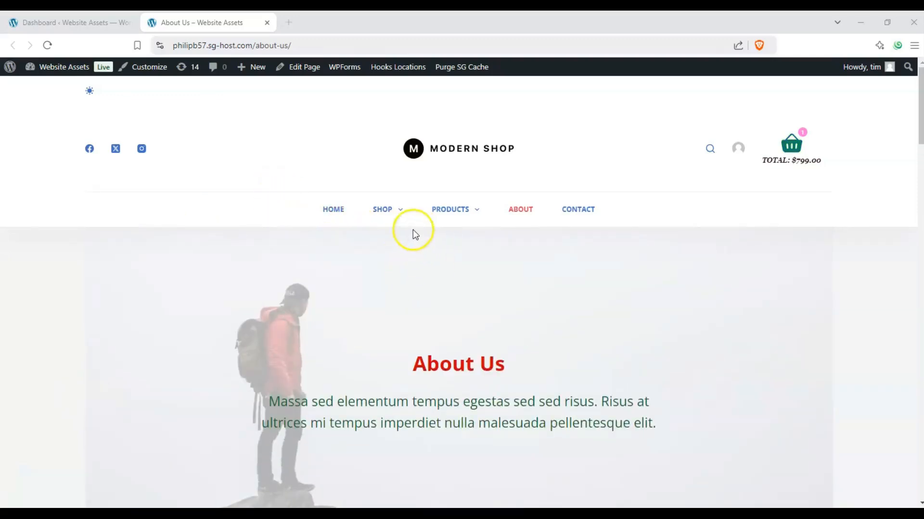
scroll(437, 296, "down", 3)
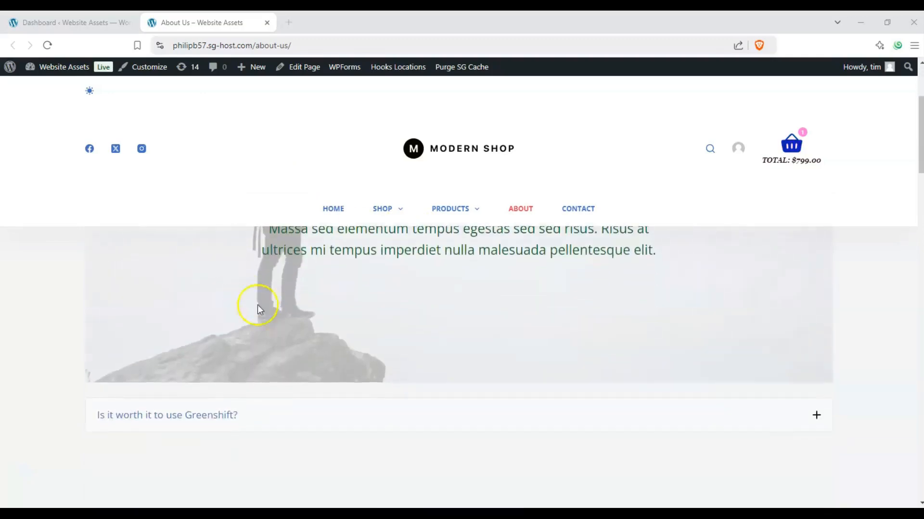
scroll(258, 309, "up", 3)
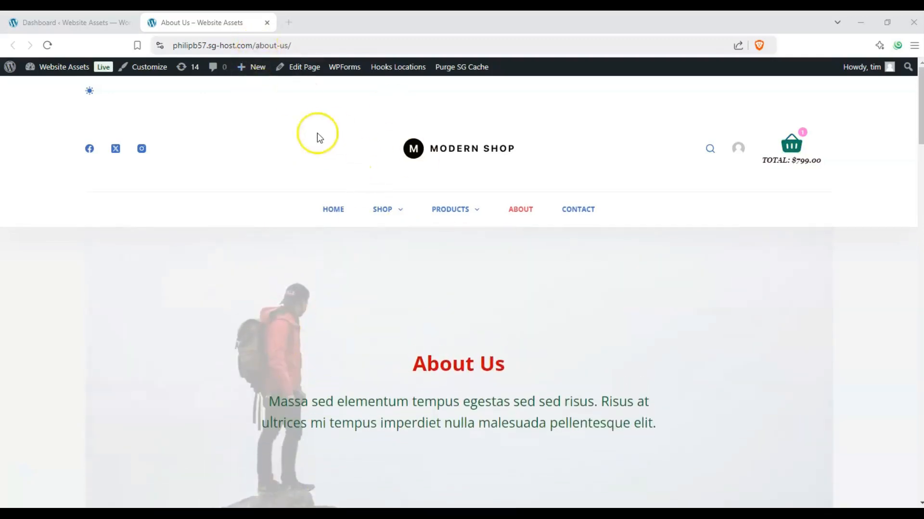
right_click(301, 76)
left_click(310, 80)
key("ctrl+Tab")
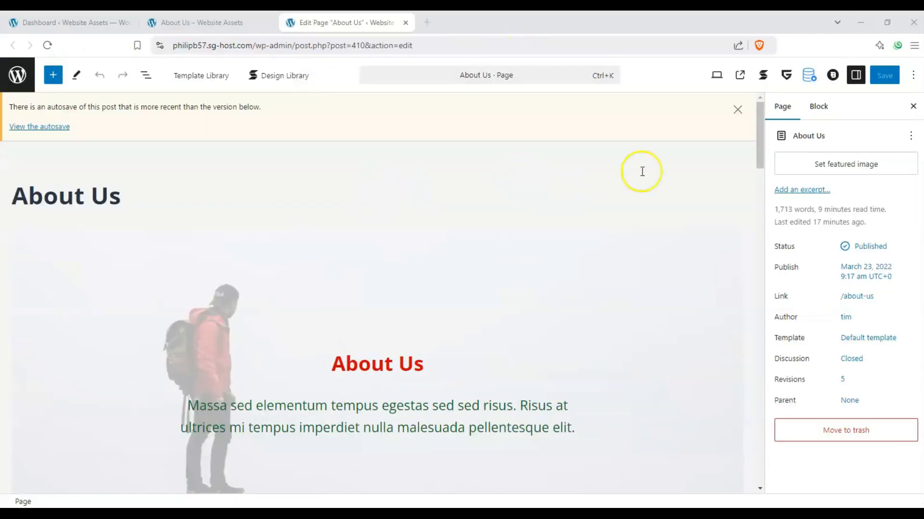
left_click(745, 111)
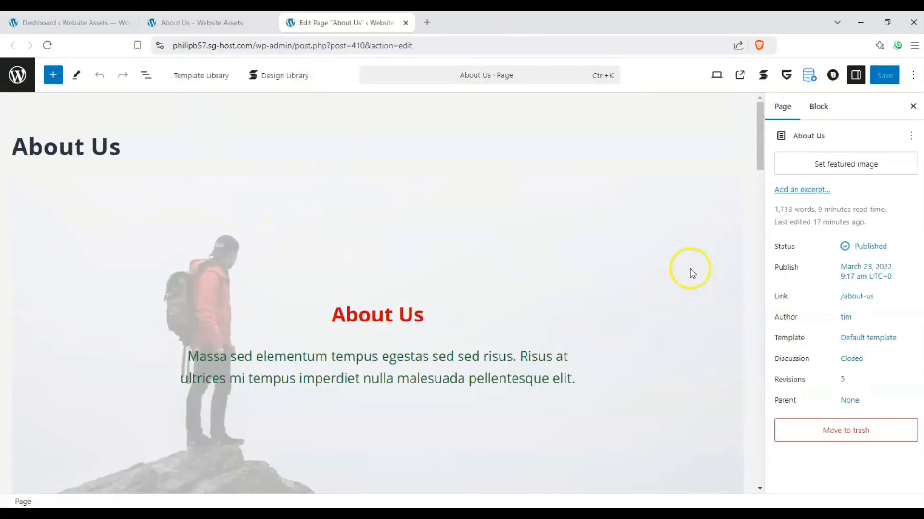
Step: Insert a Greenshift Heading Advanced block and a Text Advanced block beneath it, both above the existing About Us heading in the hero section
left_click_drag(762, 156, 760, 135)
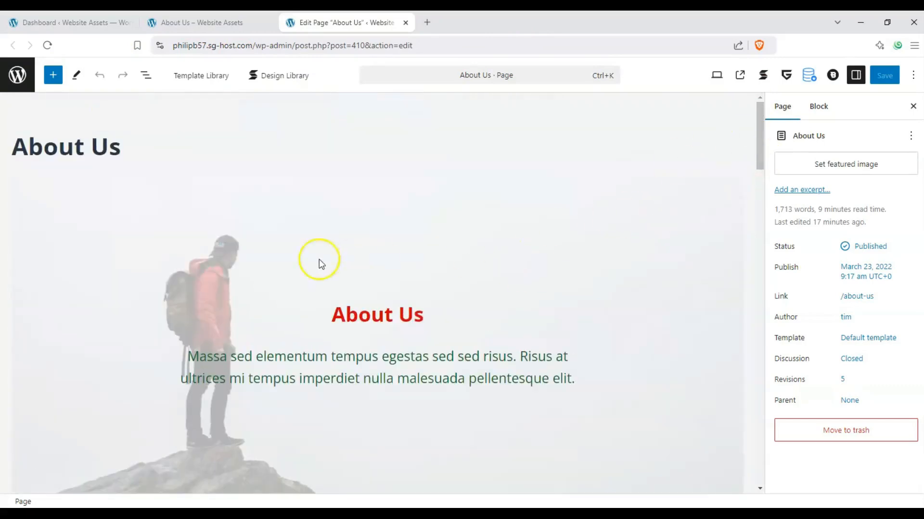
scroll(198, 232, "down", 3)
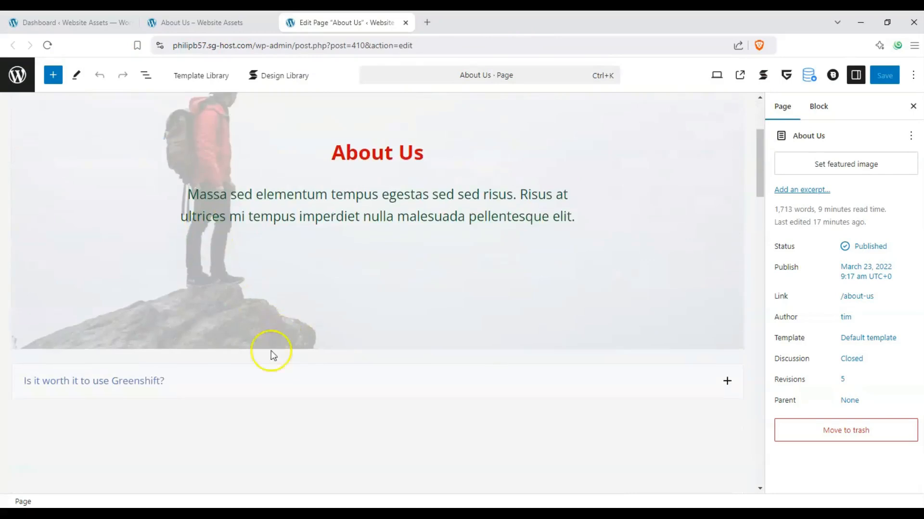
scroll(337, 317, "down", 2)
scroll(385, 293, "up", 5)
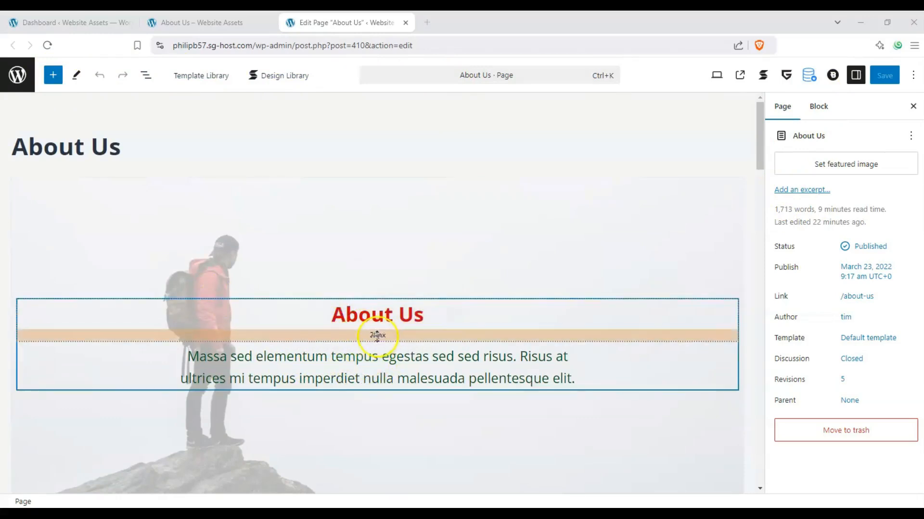
left_click(413, 320)
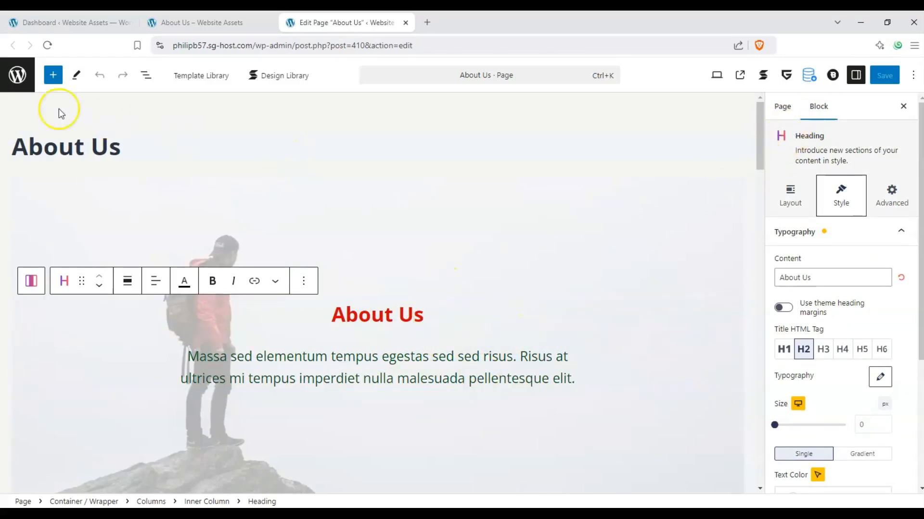
left_click(55, 73)
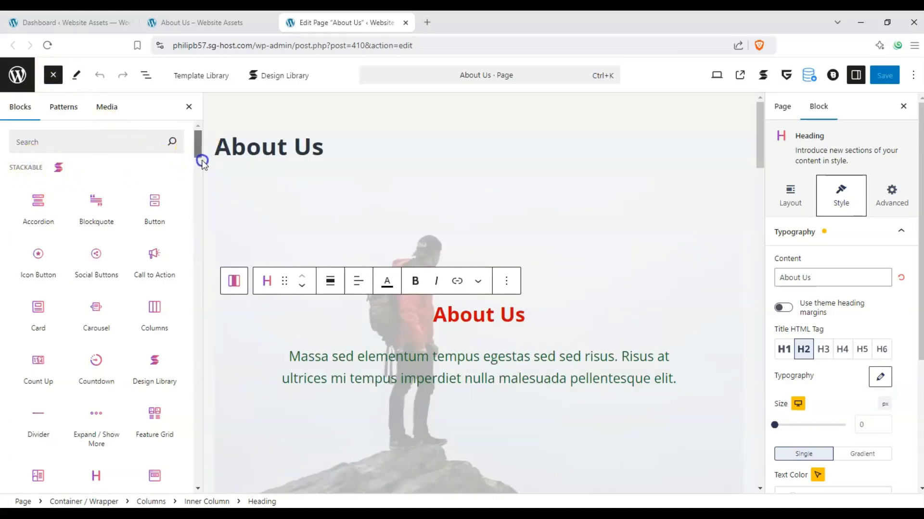
left_click_drag(202, 164, 200, 196)
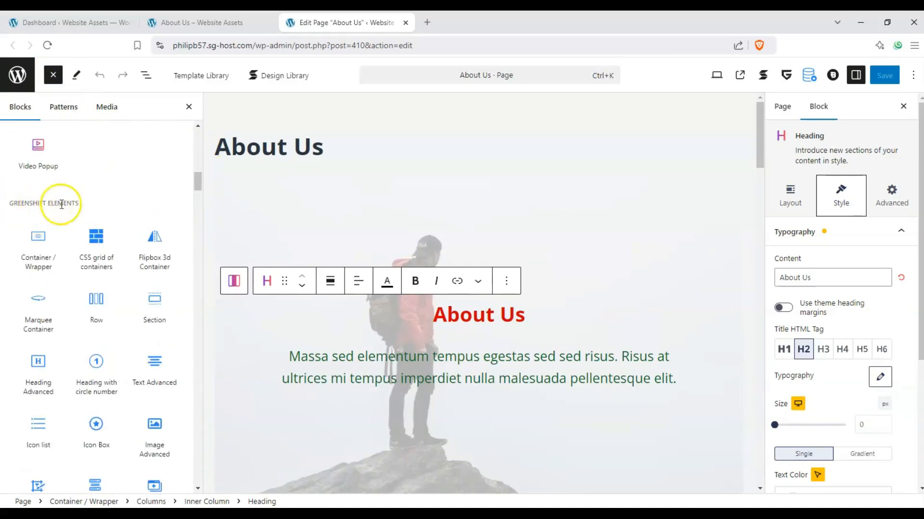
mouse_move(39, 362)
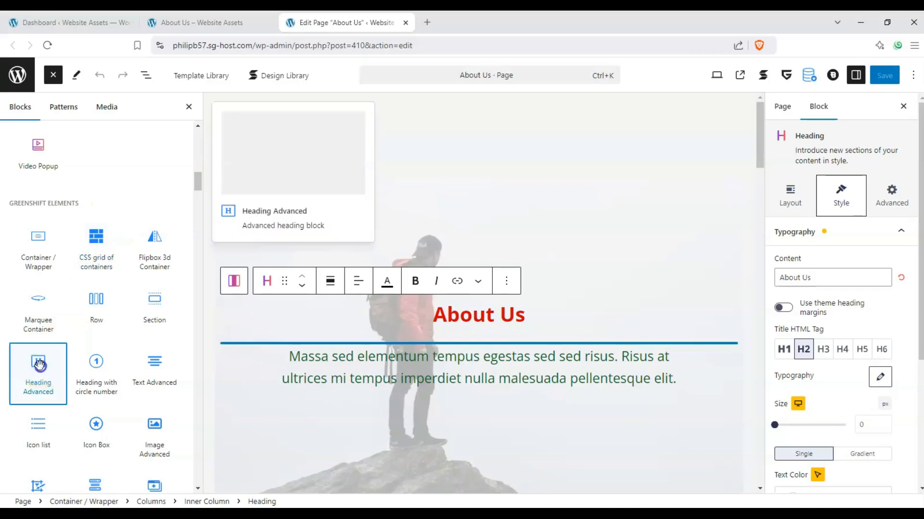
left_click_drag(45, 362, 207, 337)
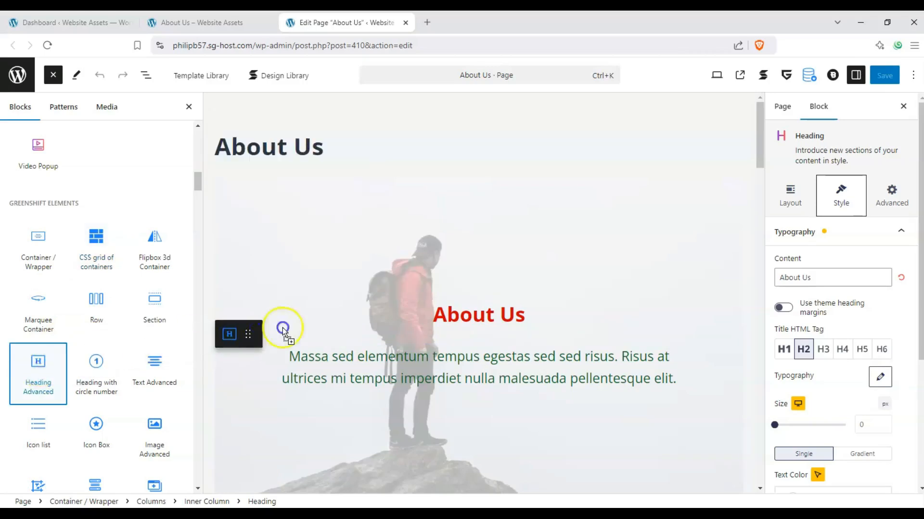
left_click_drag(283, 329, 431, 306)
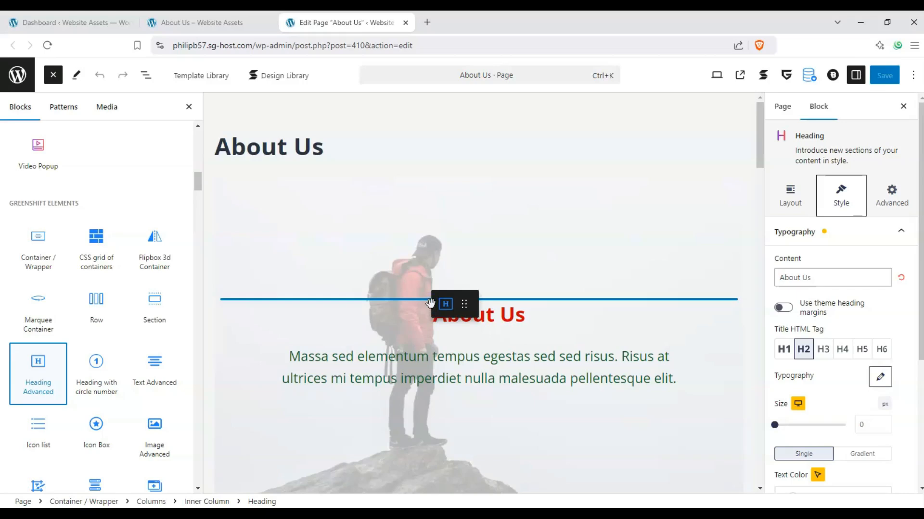
left_click_drag(430, 303, 430, 303)
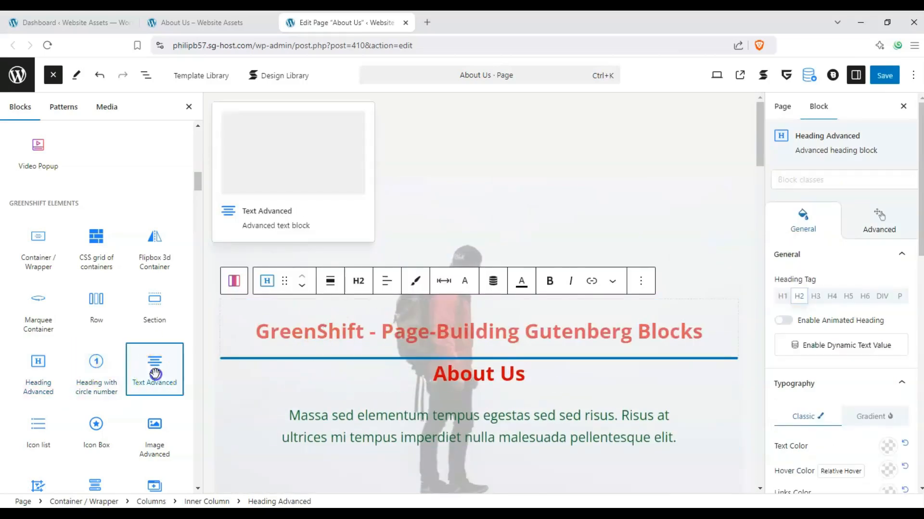
left_click_drag(208, 372, 335, 360)
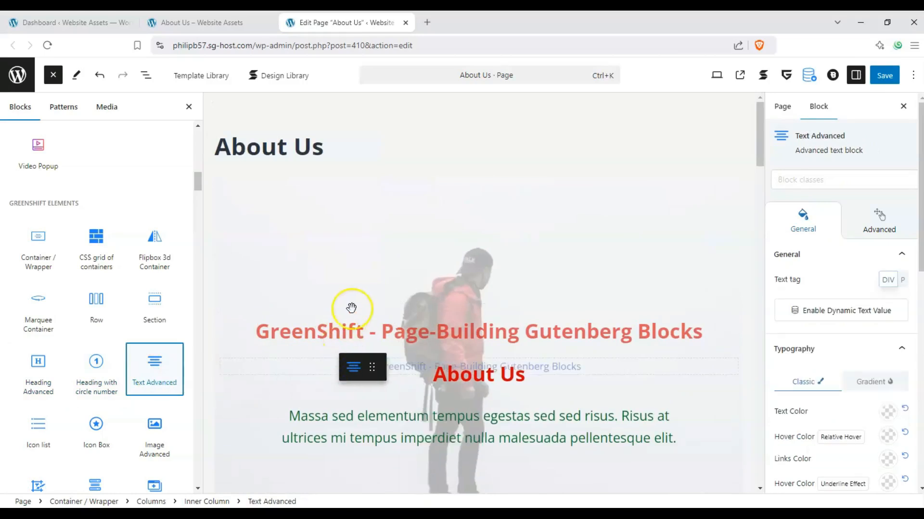
Step: Try moving the "About Us" text from the original heading into the Heading Advanced block, and undo the move
left_click(453, 380)
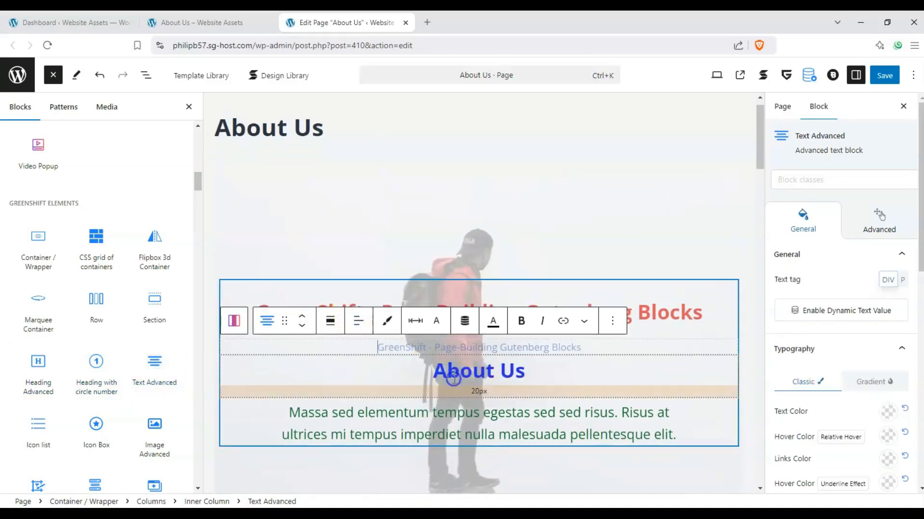
double_click(548, 373)
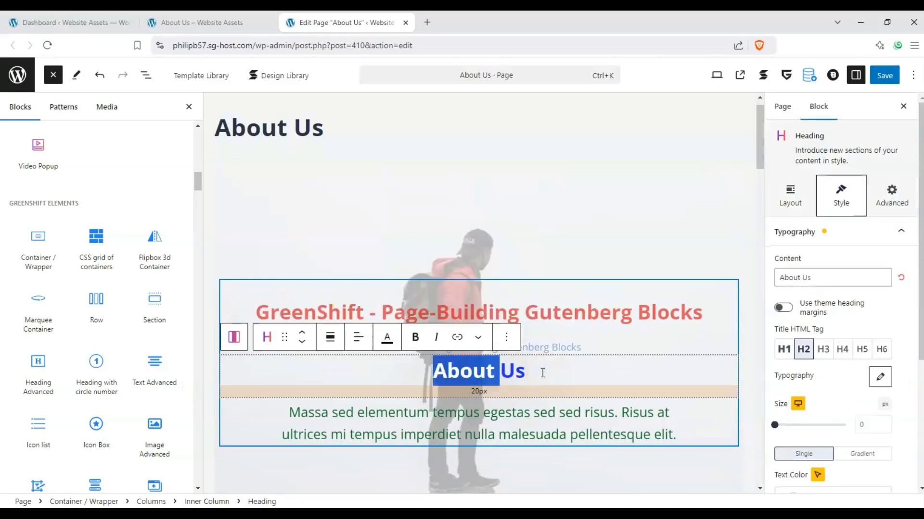
left_click_drag(540, 373, 423, 370)
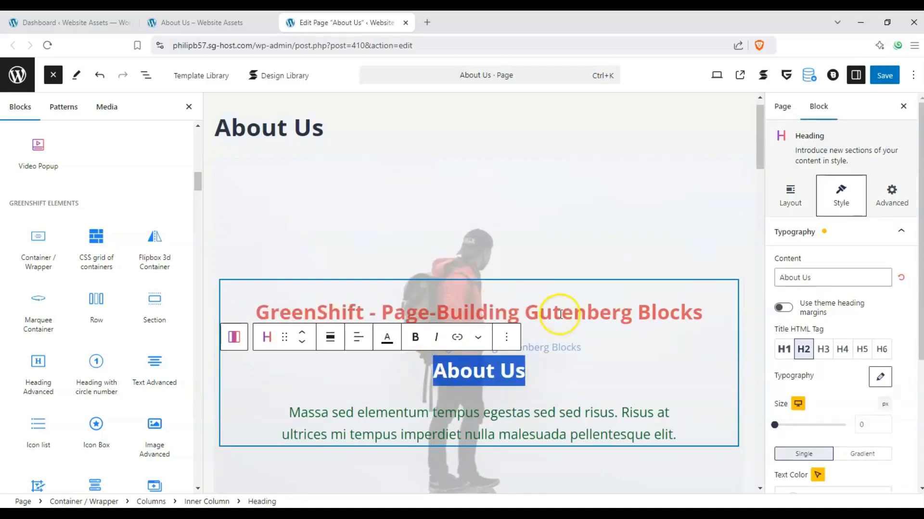
key("BackSpace")
key("ctrl+c")
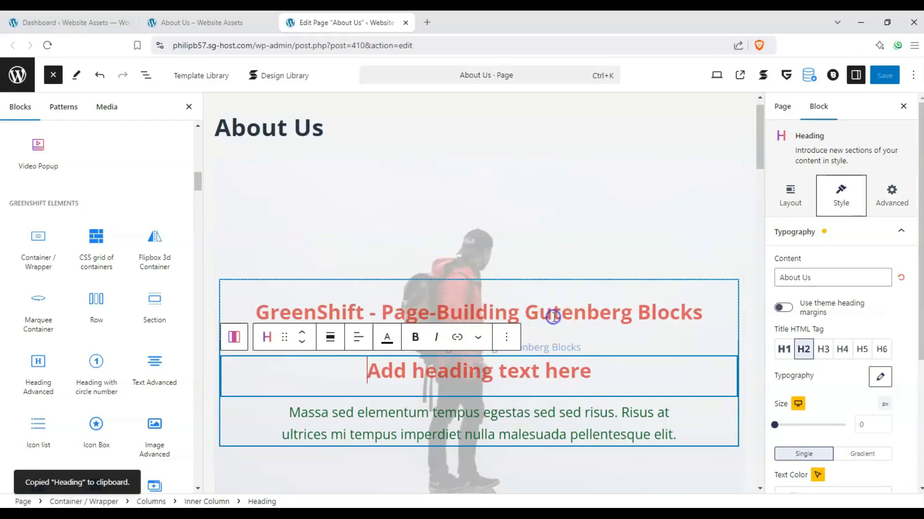
left_click(553, 317)
key("ctrl+v")
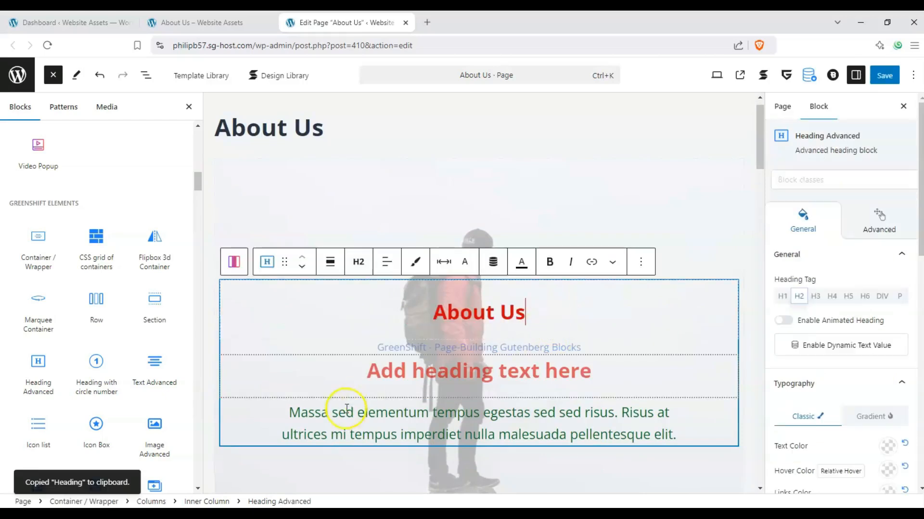
key("ctrl+z")
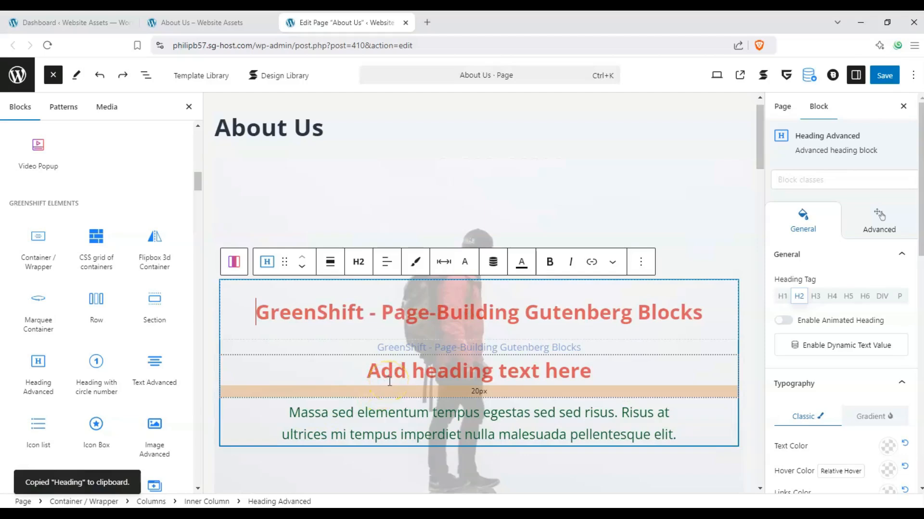
key("ctrl+z")
Step: Copy the "About Us" text from the original heading into the Heading Advanced block, replacing its content
left_click(464, 326)
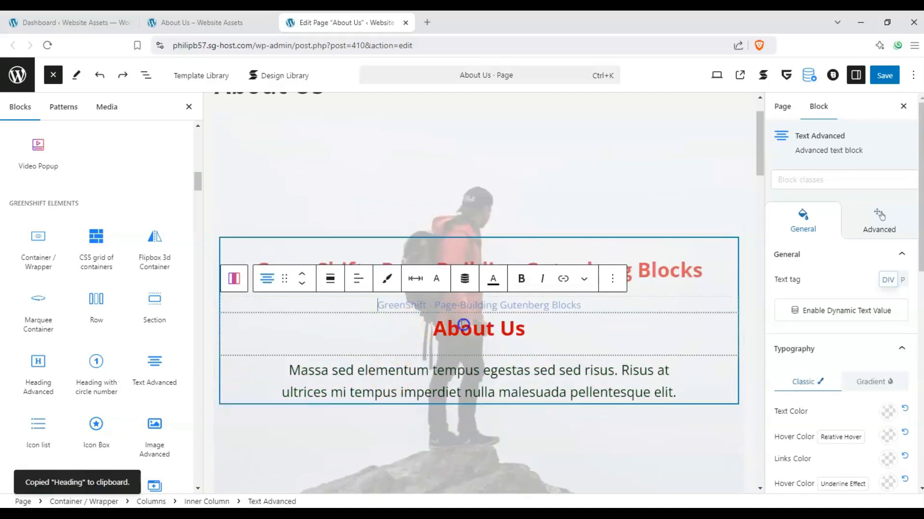
triple_click(522, 331)
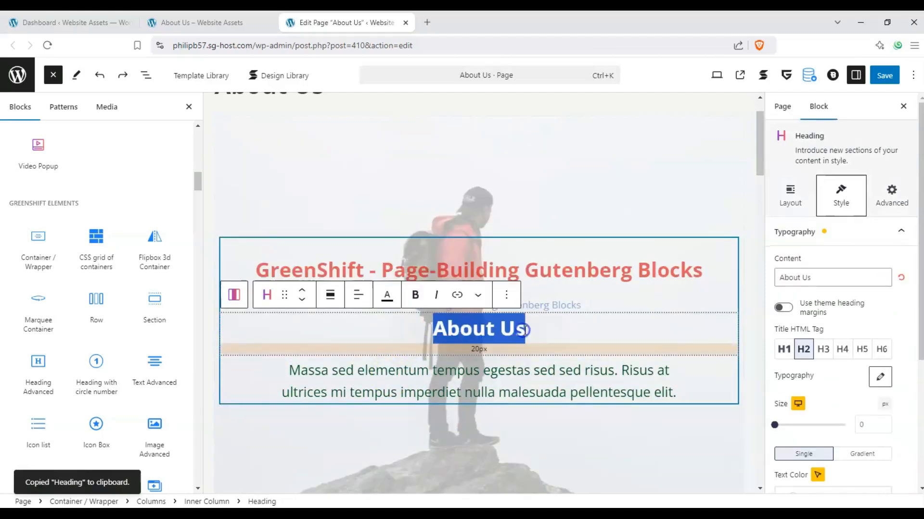
left_click(564, 267)
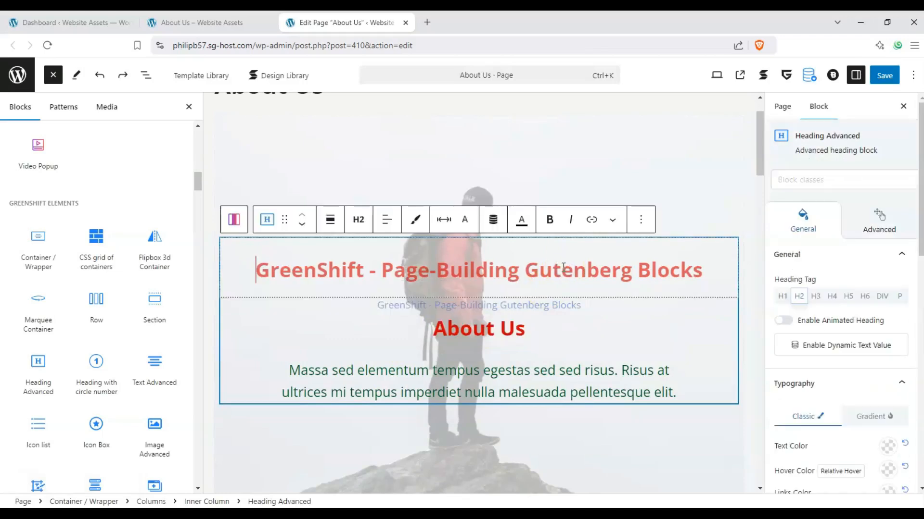
key("ctrl+a")
key("ctrl+v")
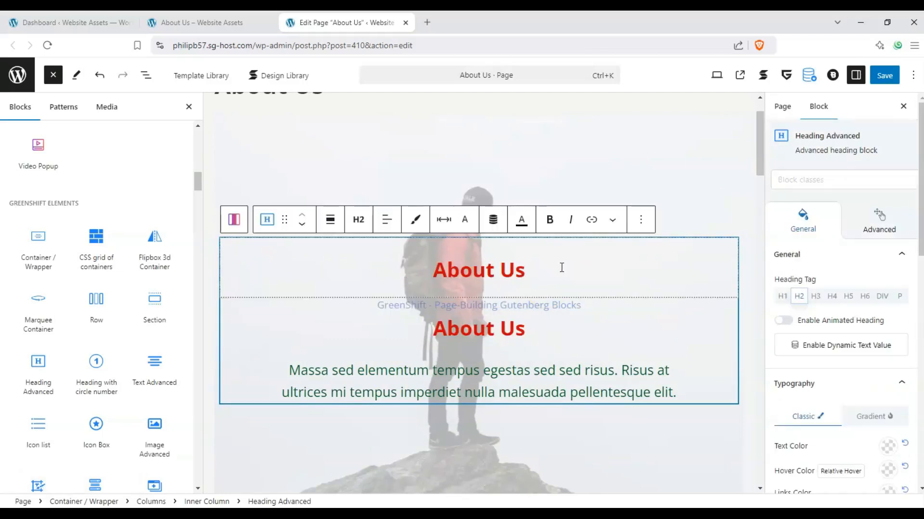
Step: Copy the original "Massa sed elementum" paragraph text into the Text Advanced block, replacing its content
left_click(355, 374)
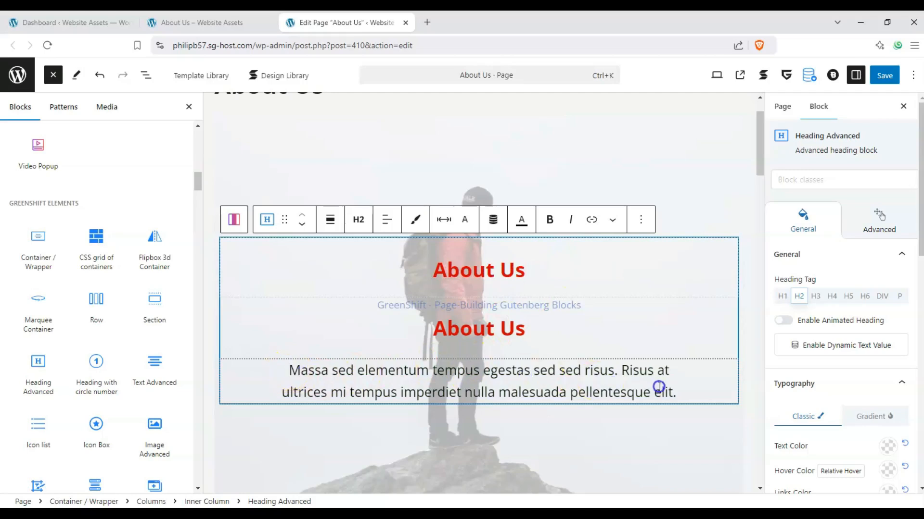
triple_click(692, 392)
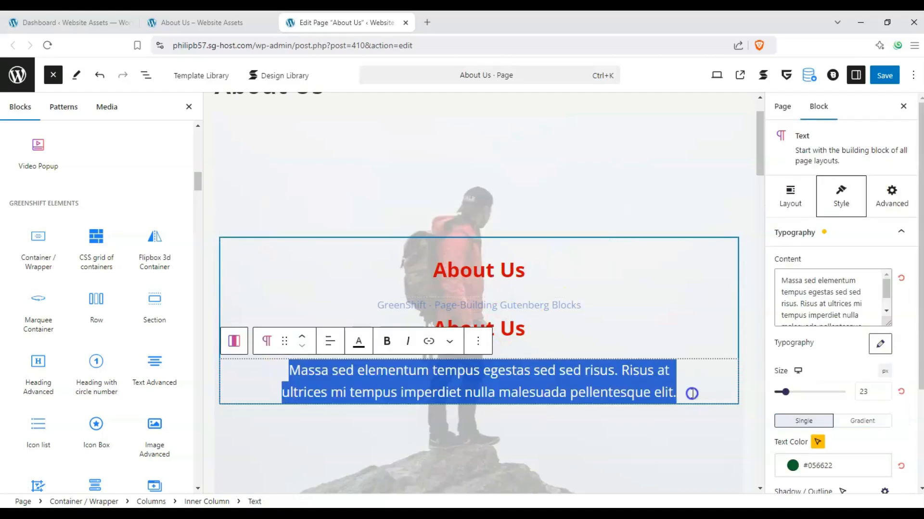
left_click(582, 305)
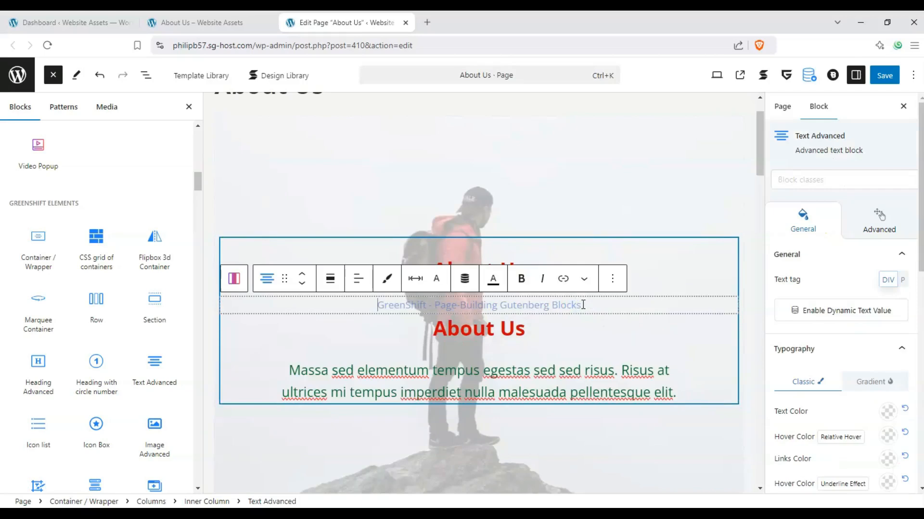
key("ctrl+a")
key("ctrl+v")
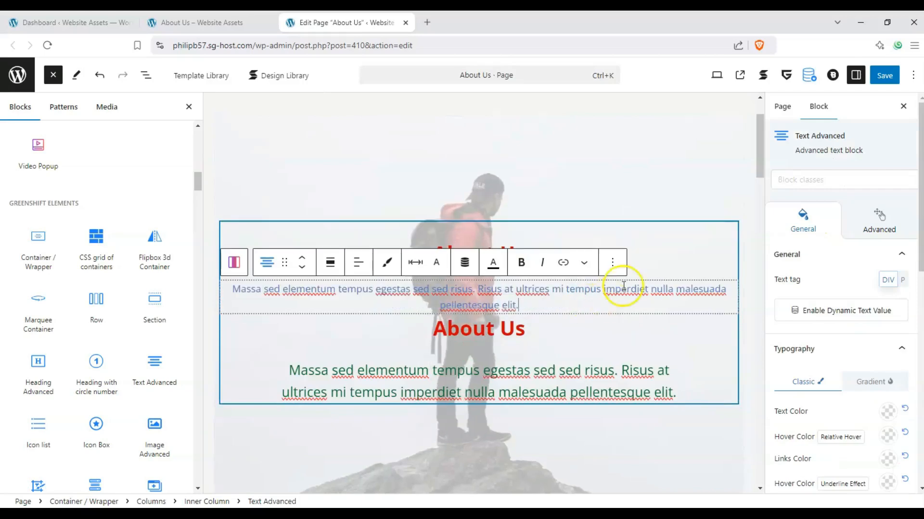
left_click(563, 274)
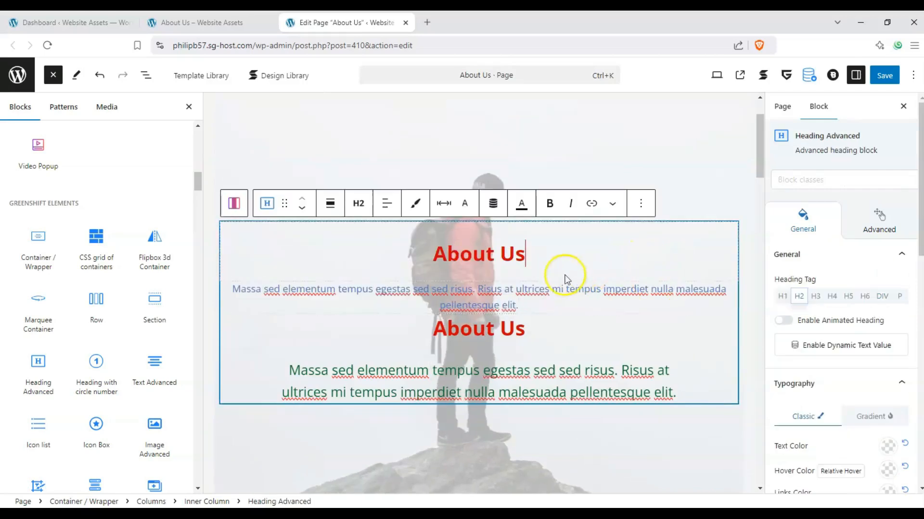
left_click(788, 180)
left_click(609, 310)
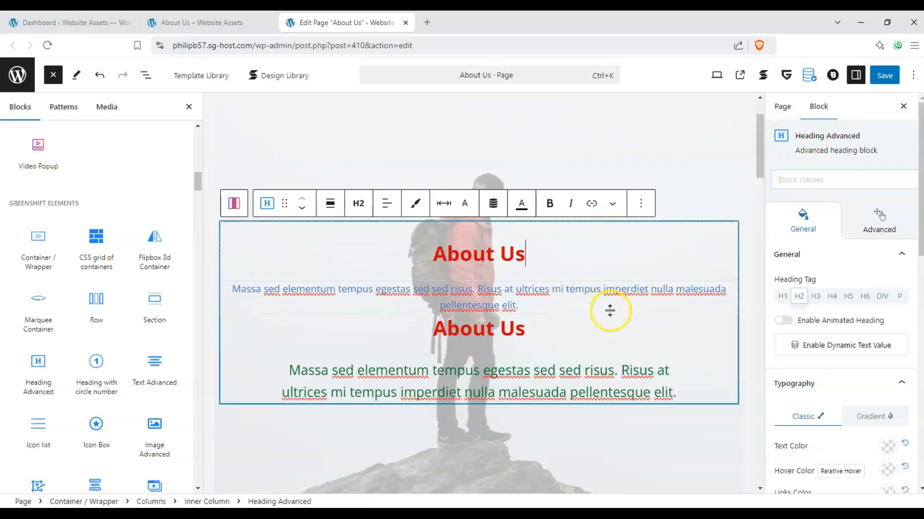
left_click(601, 311)
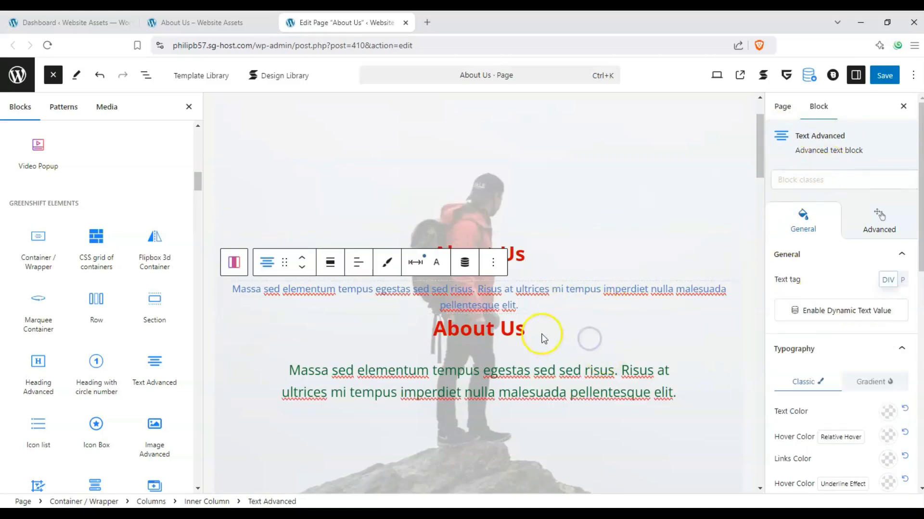
Step: Delete the original "About Us" Heading block beneath the Text Advanced block in the hero section
left_click(520, 334)
left_click(506, 295)
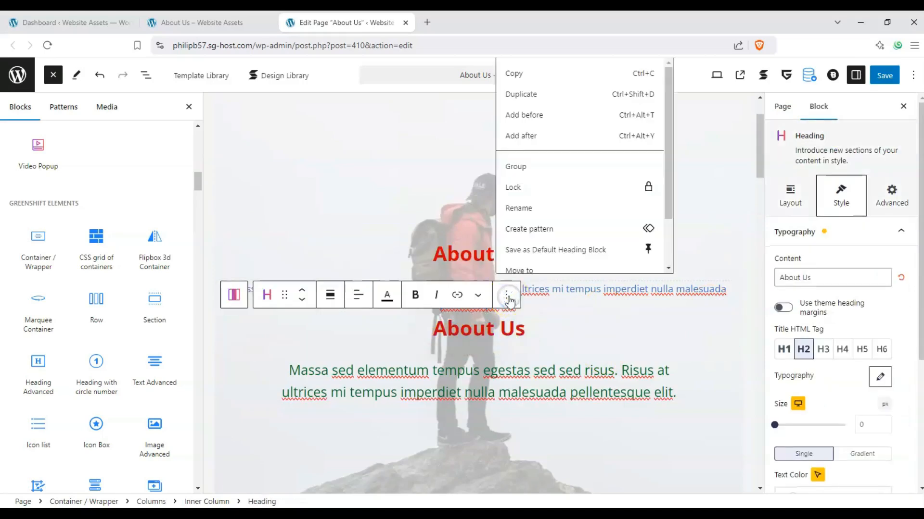
scroll(529, 262, "down", 2)
left_click(531, 262)
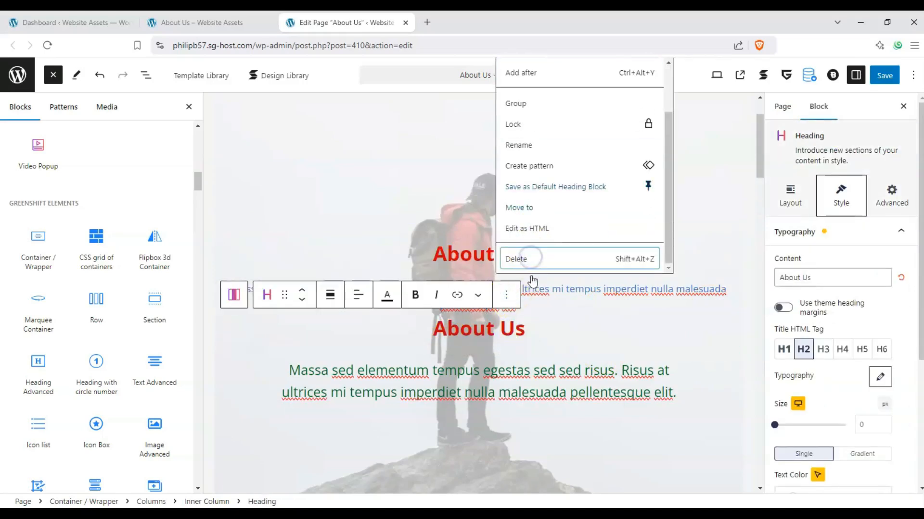
left_click(529, 259)
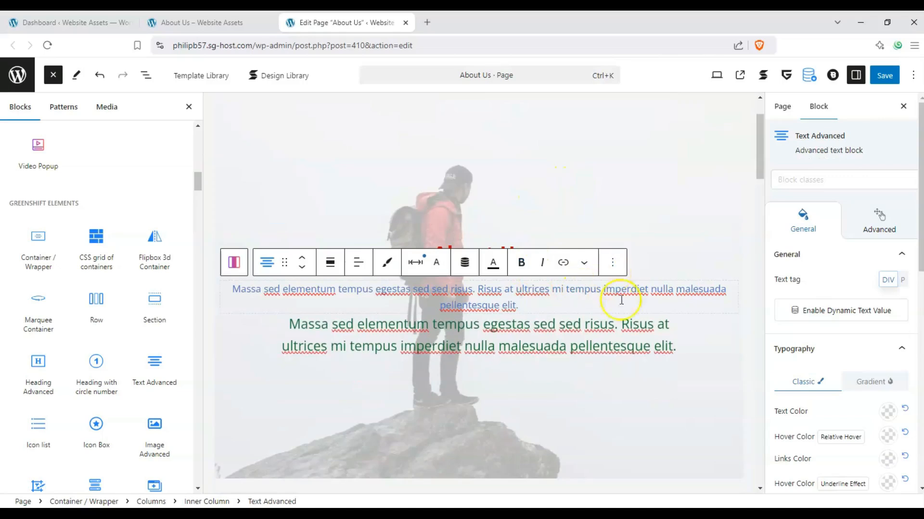
Step: Delete the original green "Massa sed elementum" Text block from the hero section
left_click(608, 261)
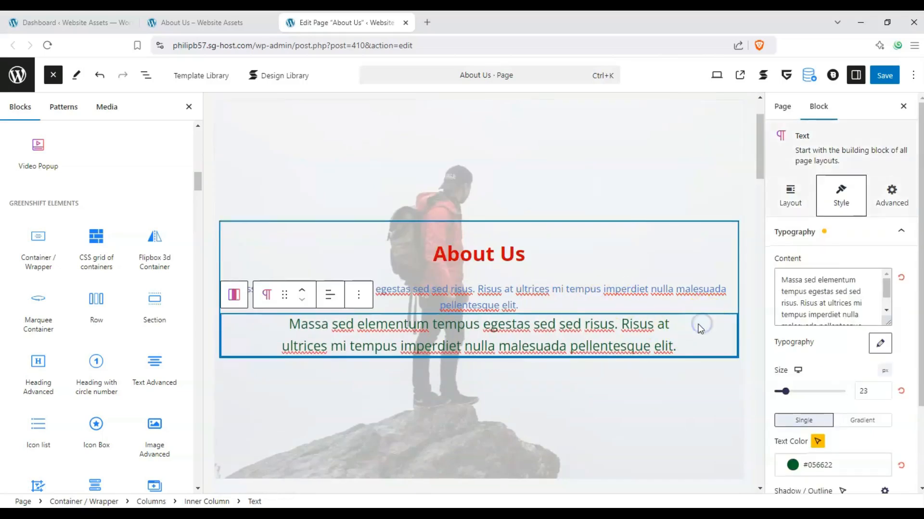
left_click(357, 299)
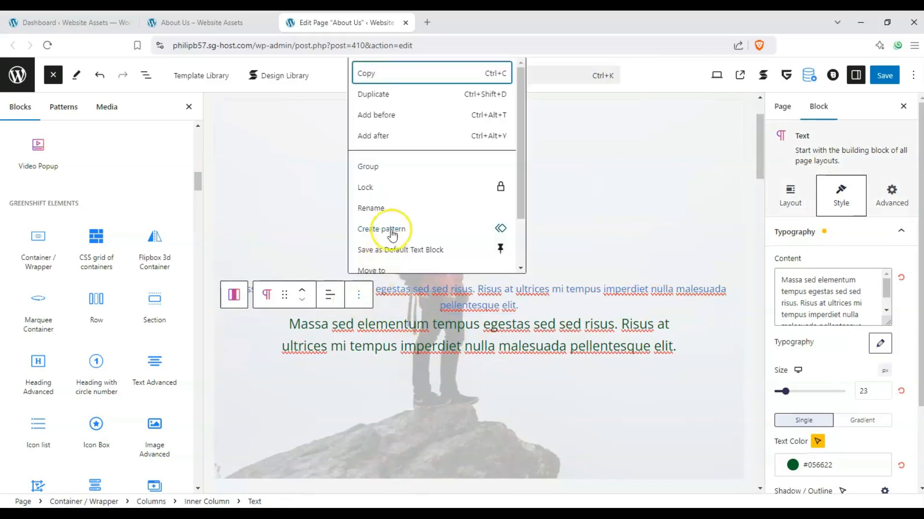
scroll(385, 246, "down", 2)
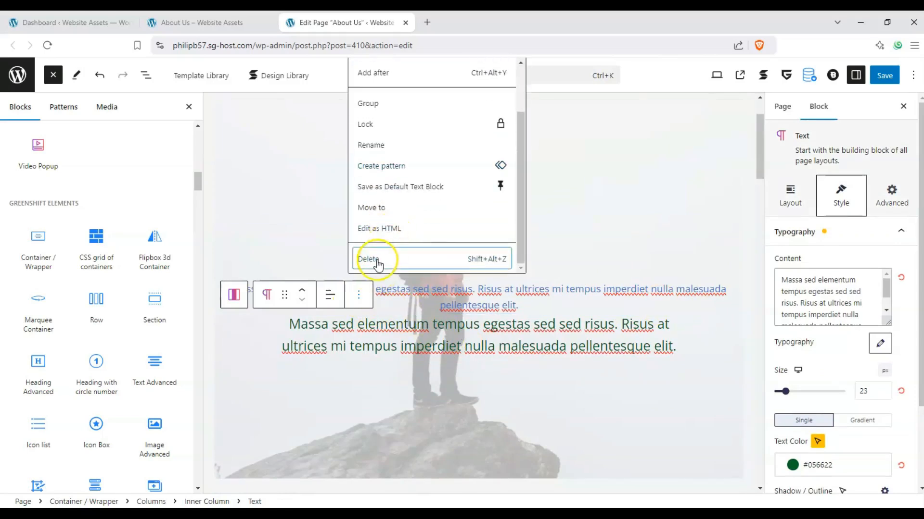
left_click(358, 262)
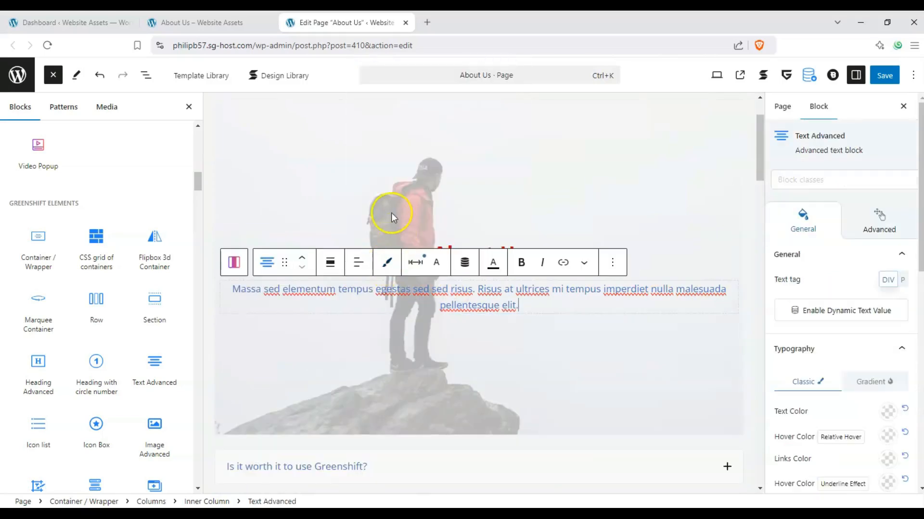
Step: Close the block inserter and select the "About Us" Heading Advanced block in the hero section
left_click(53, 75)
left_click(483, 238)
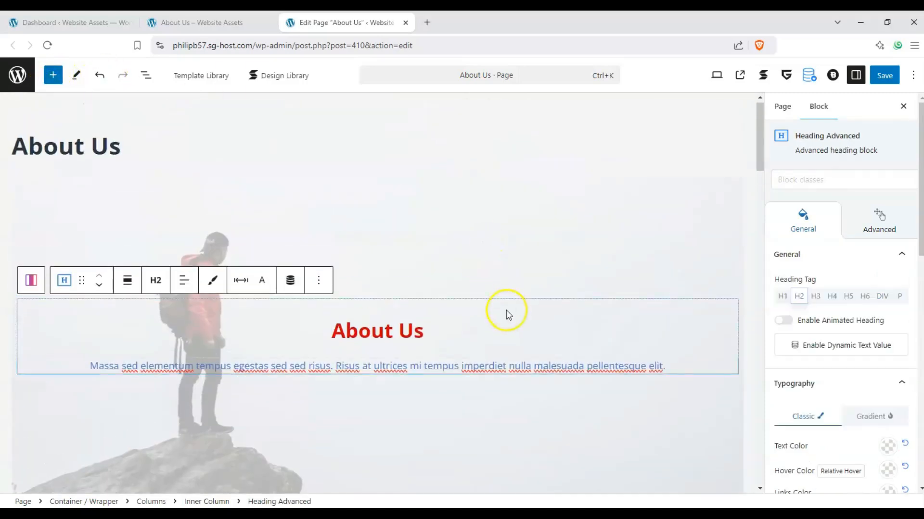
left_click(401, 316)
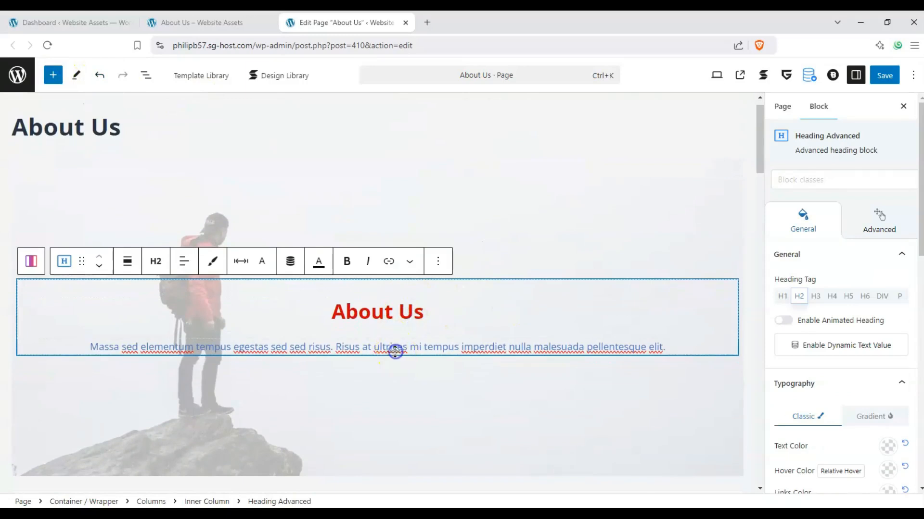
left_click(394, 348)
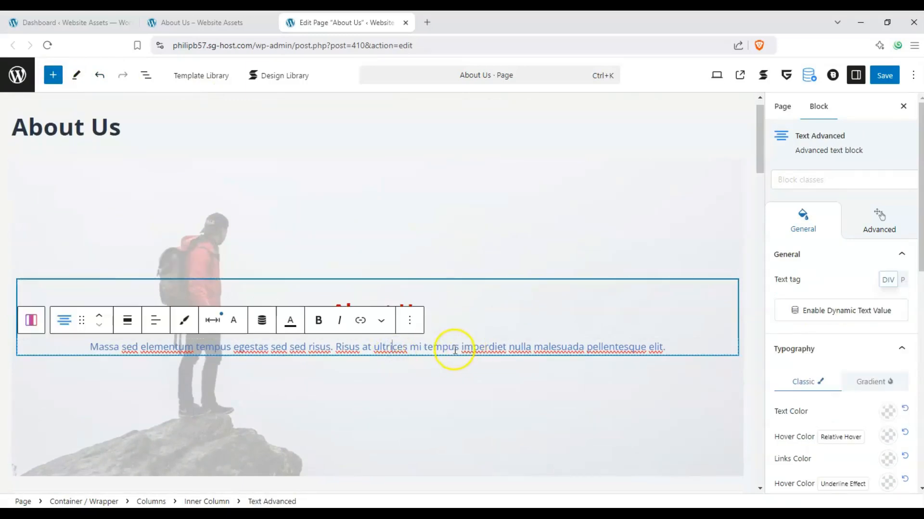
left_click(453, 301)
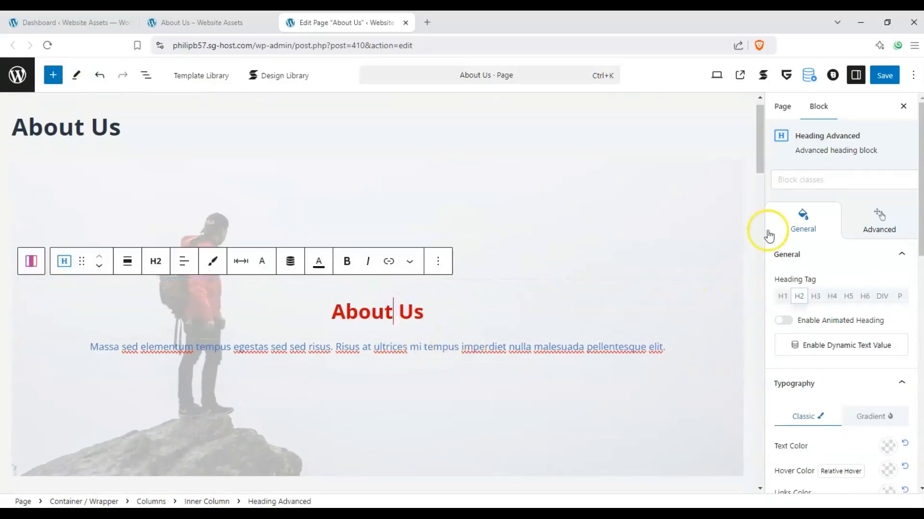
Step: Look through the Heading Advanced block's general, typography, background, spacing and border settings
scroll(826, 179, "down", 1)
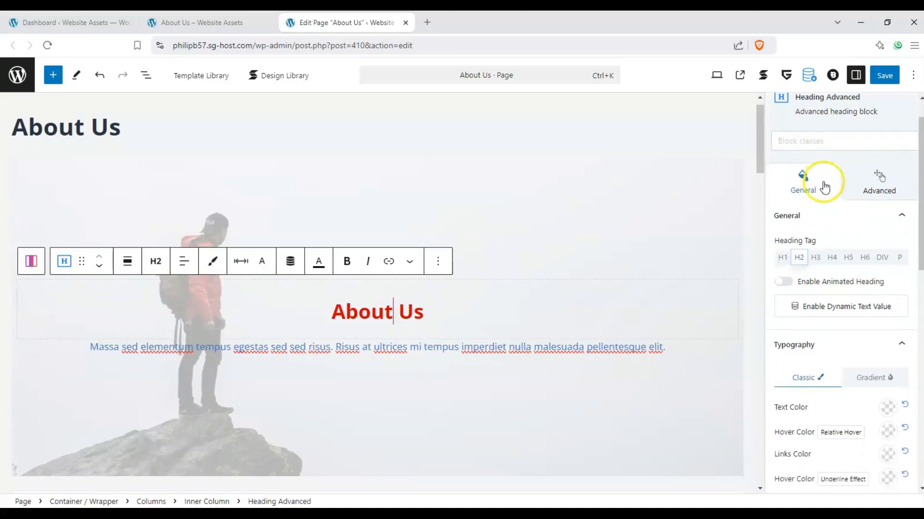
scroll(825, 179, "down", 2)
scroll(827, 203, "up", 1)
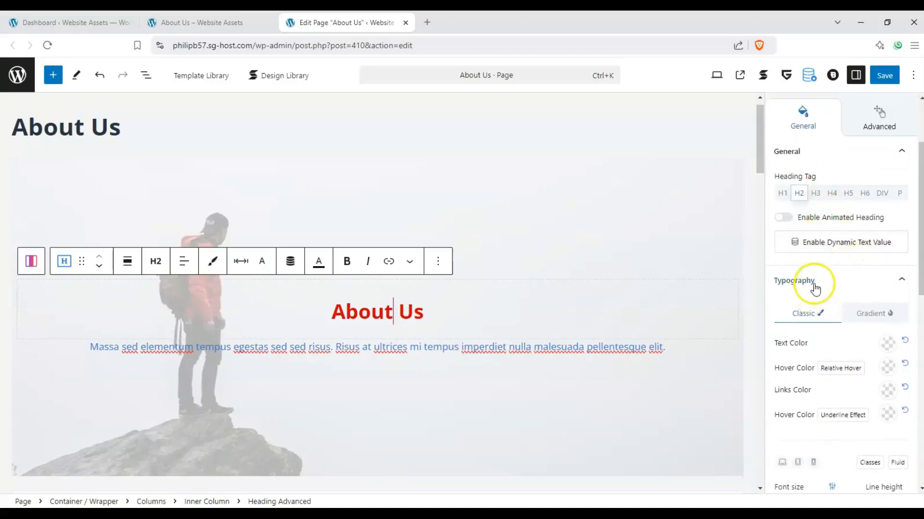
scroll(803, 303, "up", 2)
left_click(903, 250)
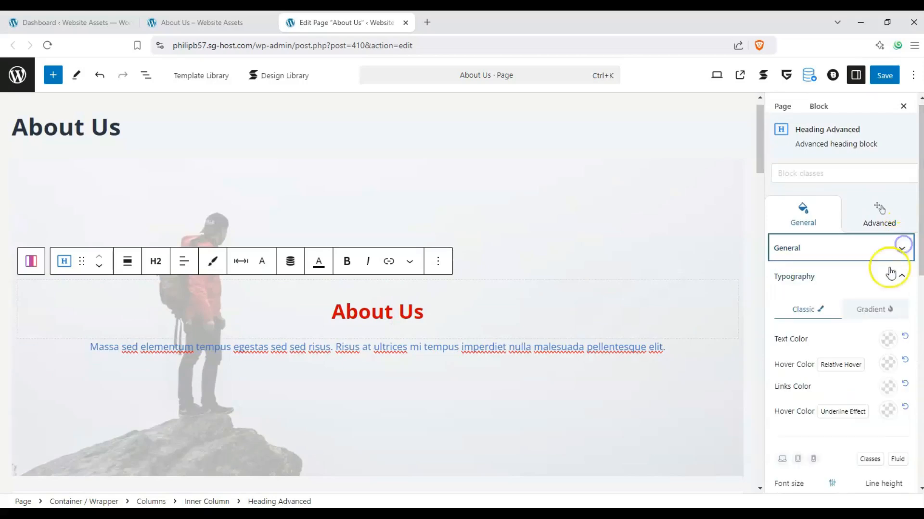
scroll(897, 329, "down", 2)
scroll(890, 366, "down", 4)
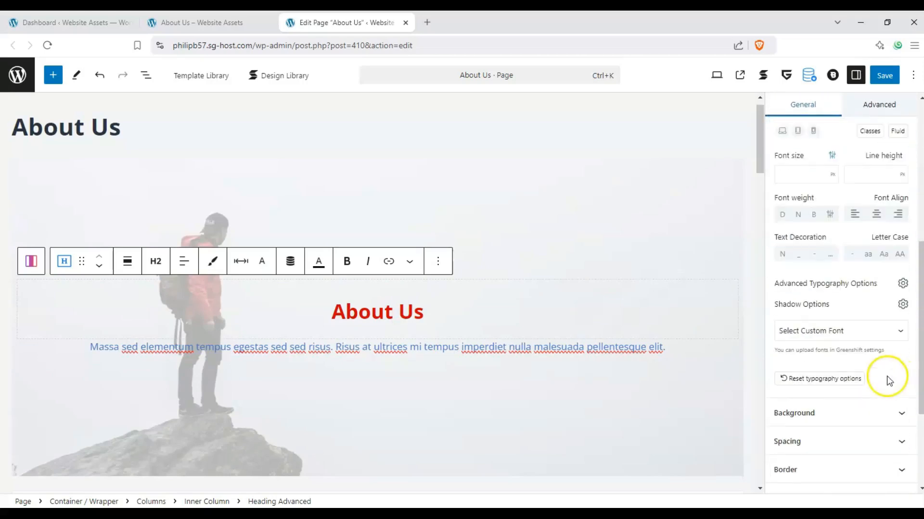
scroll(890, 419, "down", 3)
scroll(871, 384, "up", 6)
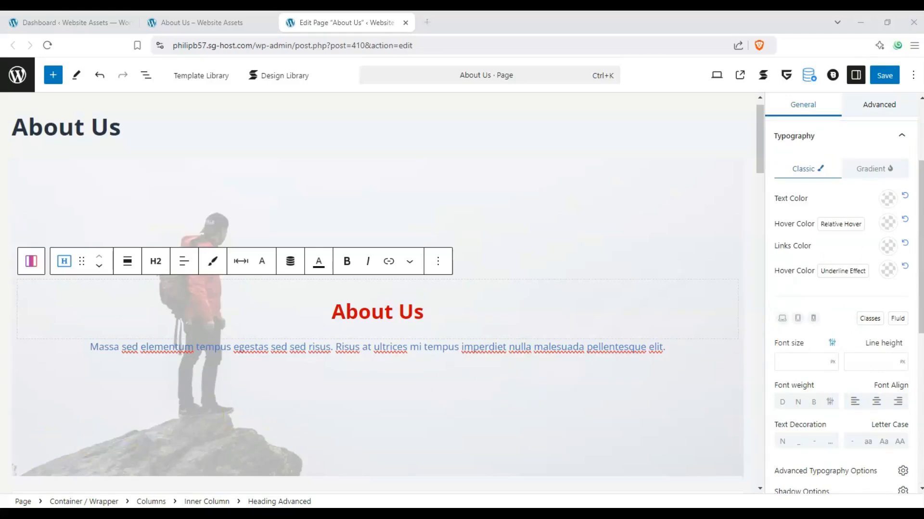
scroll(835, 243, "up", 3)
Step: Try the heading tags H1 through H6 and DIV on the Heading Advanced block, finishing on H2
left_click(899, 199)
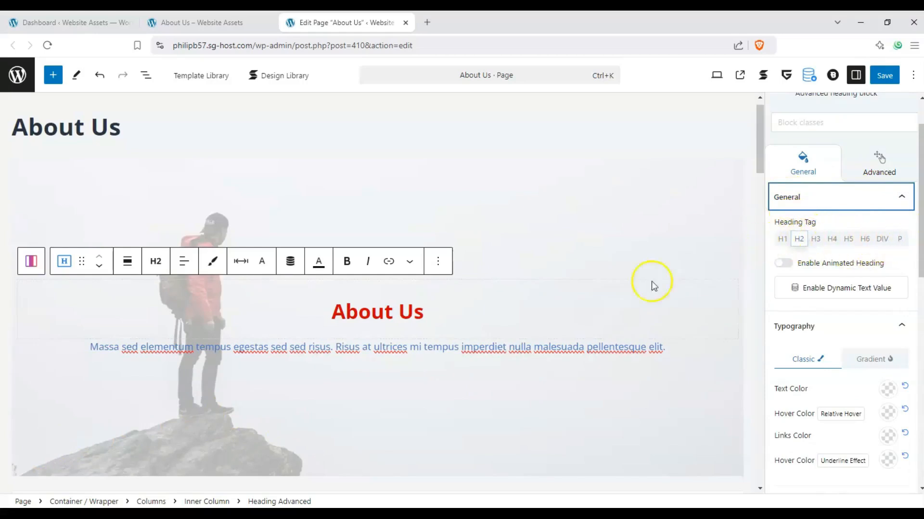
left_click(784, 239)
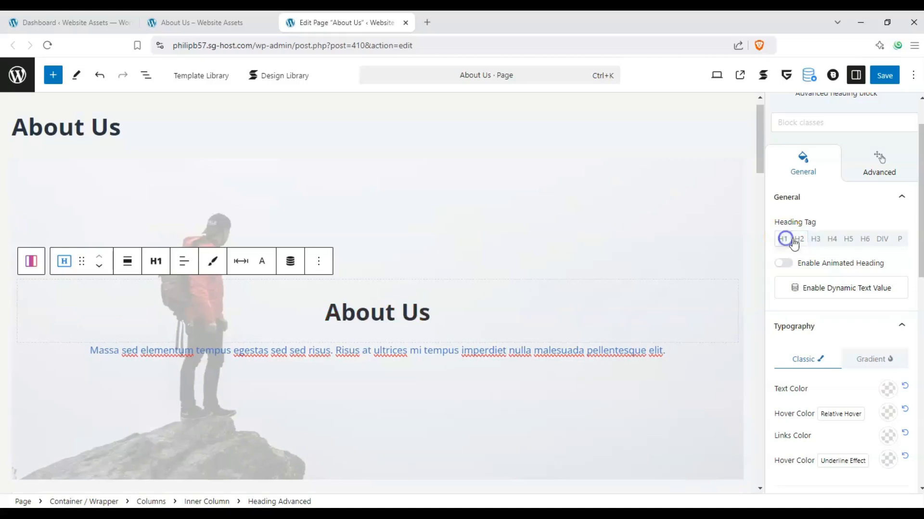
left_click(818, 241)
left_click(834, 239)
left_click(849, 239)
left_click(873, 240)
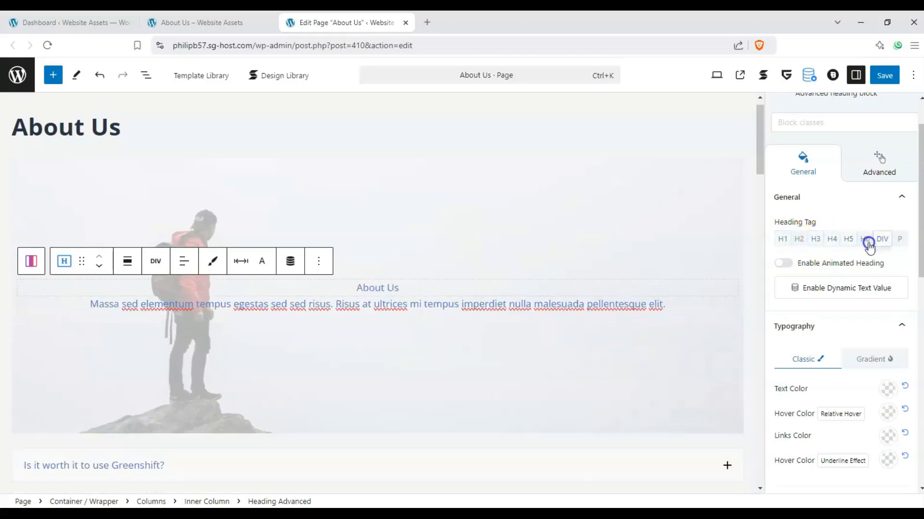
left_click(866, 239)
left_click(798, 239)
left_click(784, 239)
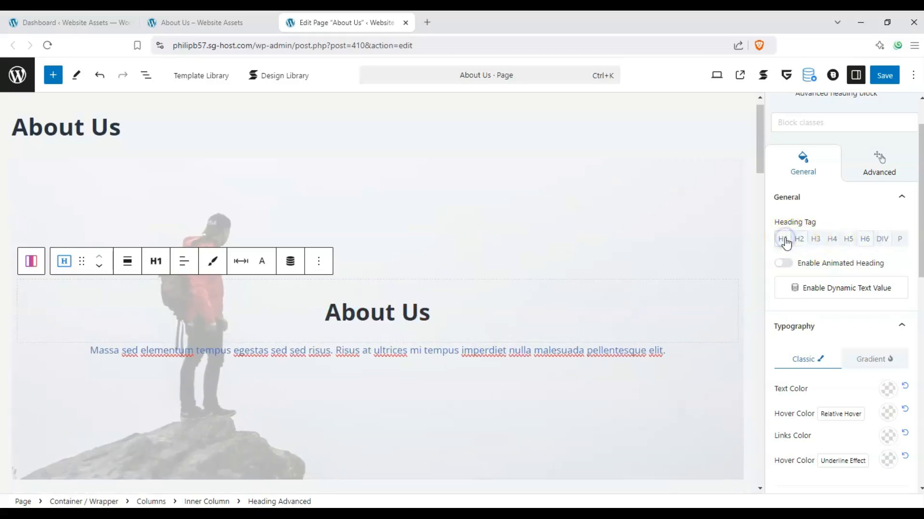
left_click(818, 240)
left_click(825, 240)
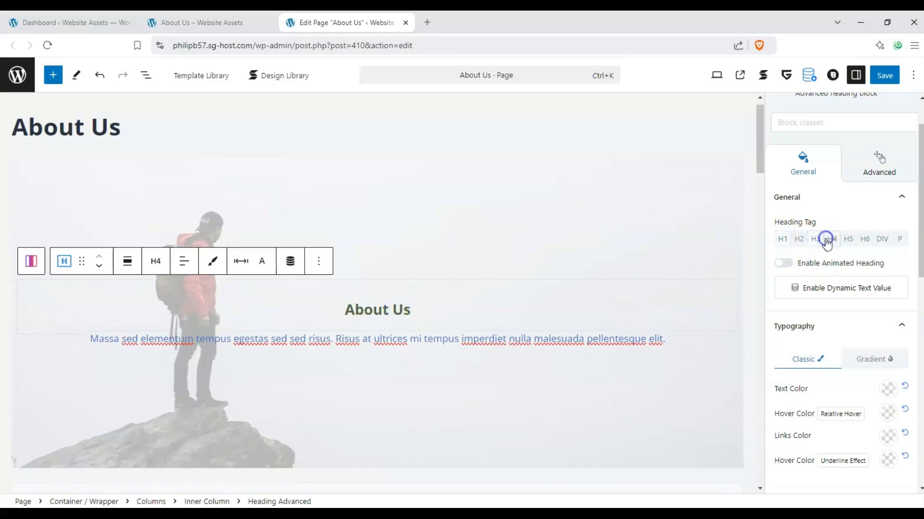
left_click(780, 240)
left_click(797, 241)
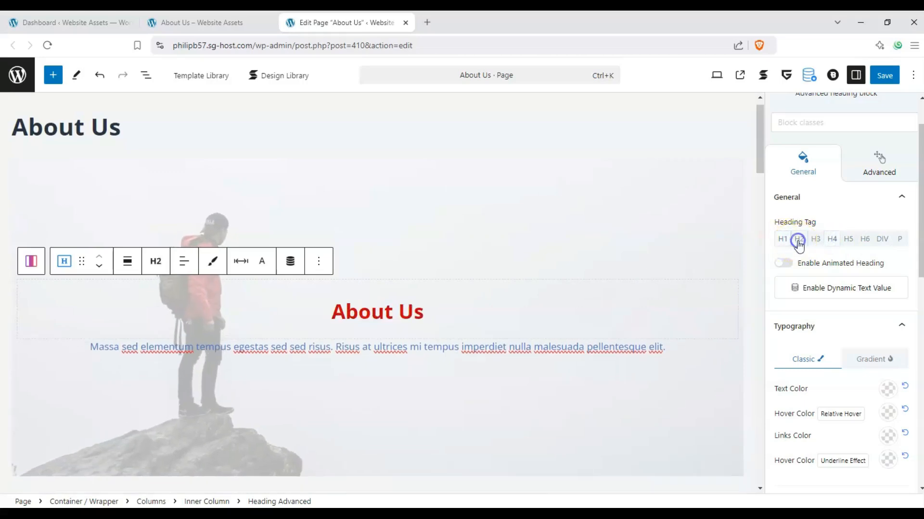
left_click(900, 197)
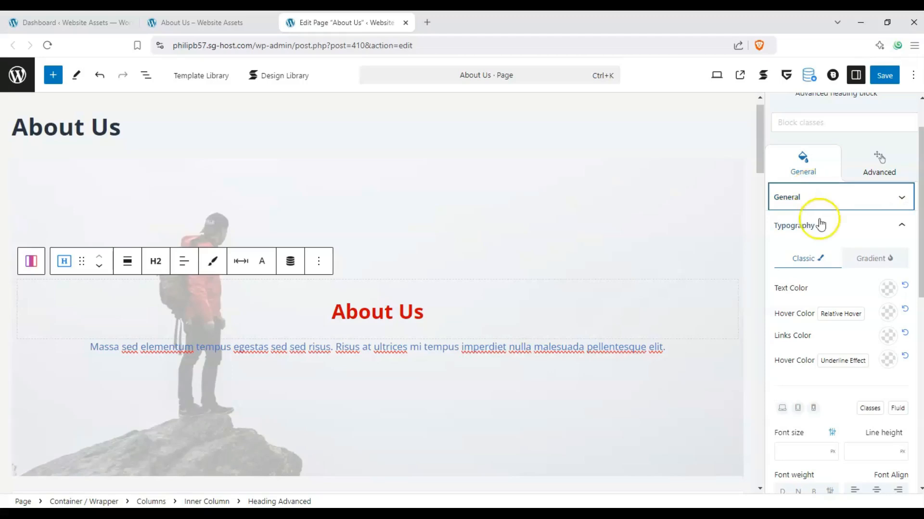
Step: Set the Heading Advanced block's text color to a dark red (#B30B0B)
scroll(832, 217, "down", 1)
scroll(837, 212, "down", 1)
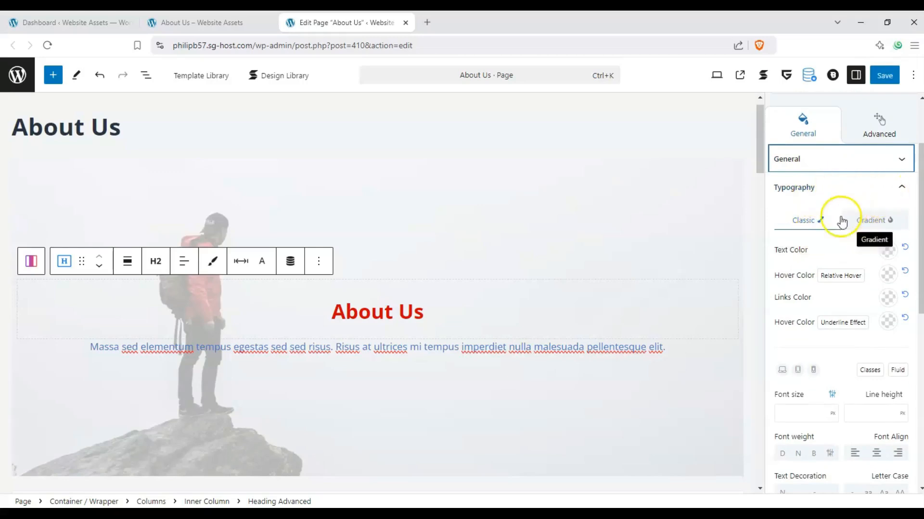
left_click(887, 250)
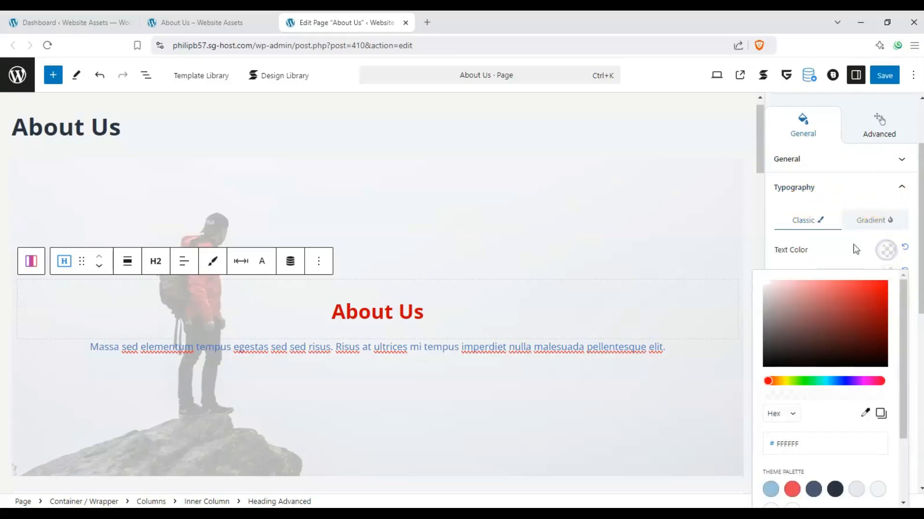
left_click(847, 309)
left_click(879, 306)
Step: Set the Heading Advanced block's heading tag to H1
left_click(892, 175)
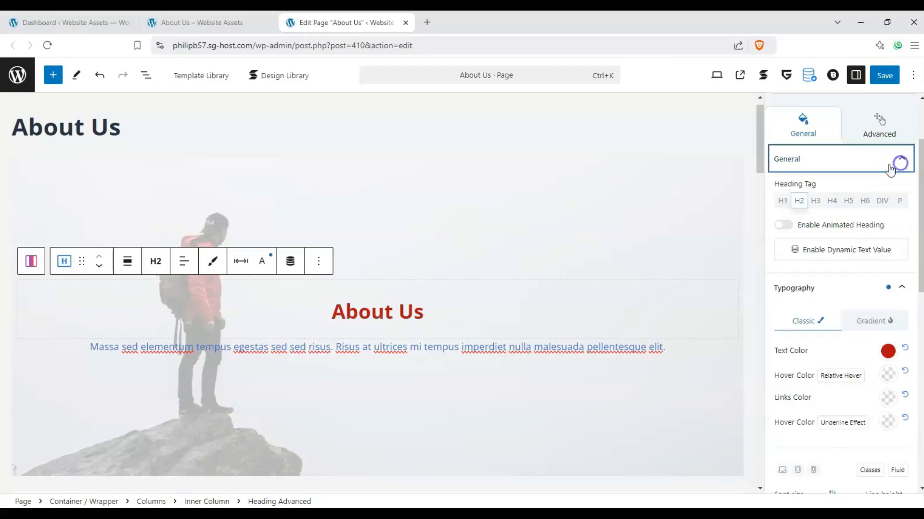
left_click(781, 201)
left_click(881, 177)
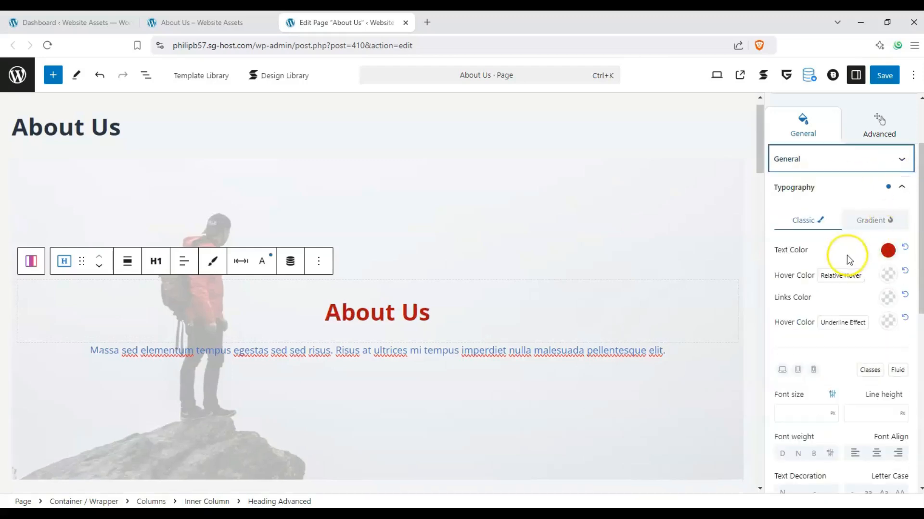
Step: Change the Heading Advanced block's text color to a brighter red
left_click(888, 251)
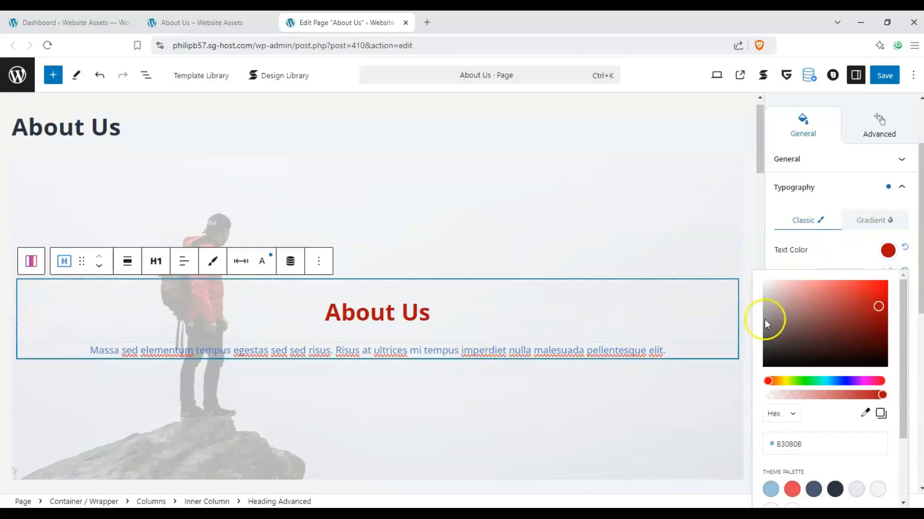
left_click_drag(832, 304, 878, 294)
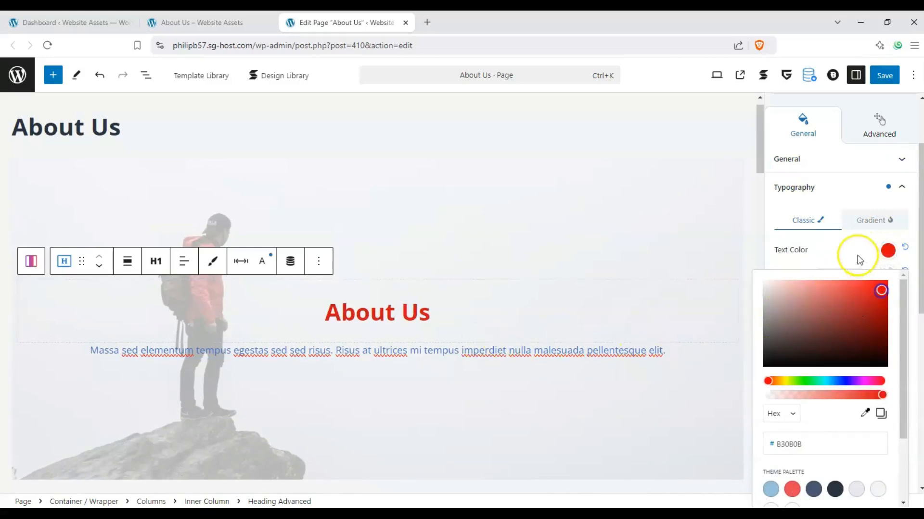
left_click(852, 250)
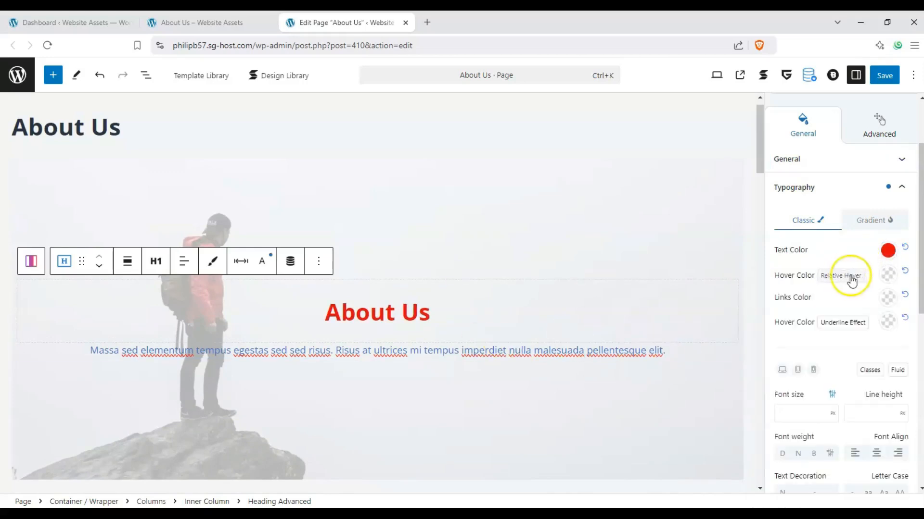
Step: Set the Heading Advanced block's text hover color to a strong blue
left_click(894, 277)
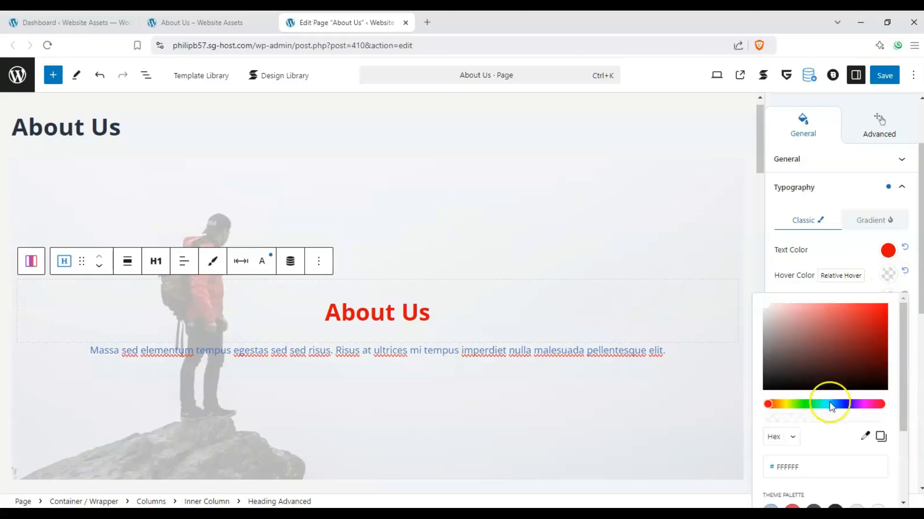
left_click_drag(826, 403, 846, 404)
left_click(865, 337)
left_click(854, 259)
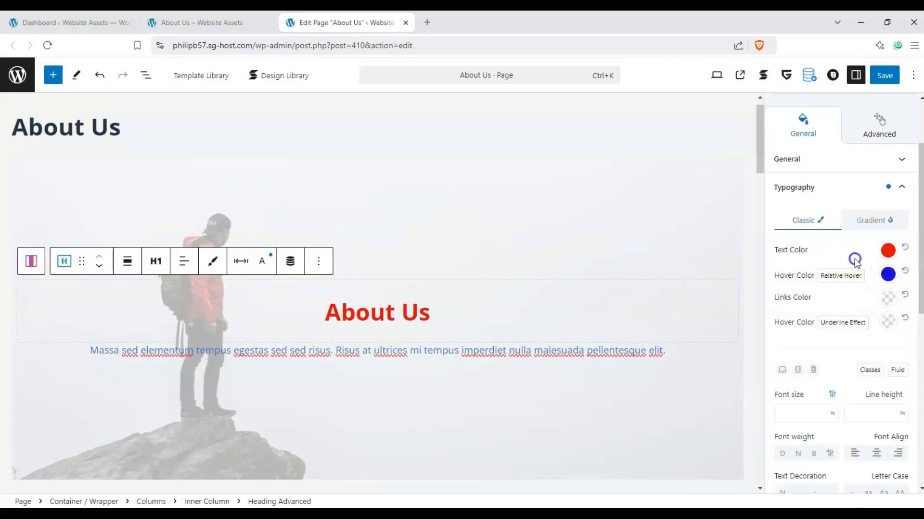
Step: Try the Relative Hover option for the heading's hover color and reselect the Heading Advanced block
left_click(854, 277)
left_click(854, 279)
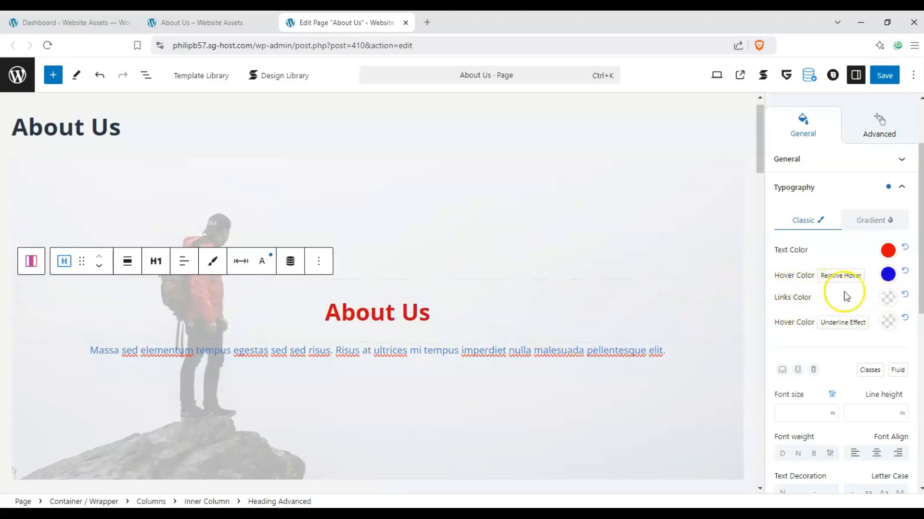
left_click(477, 249)
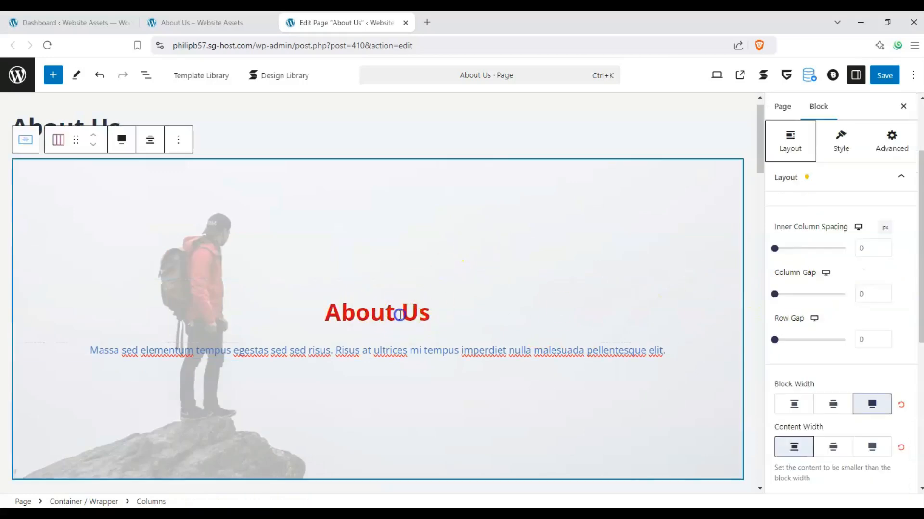
left_click(406, 312)
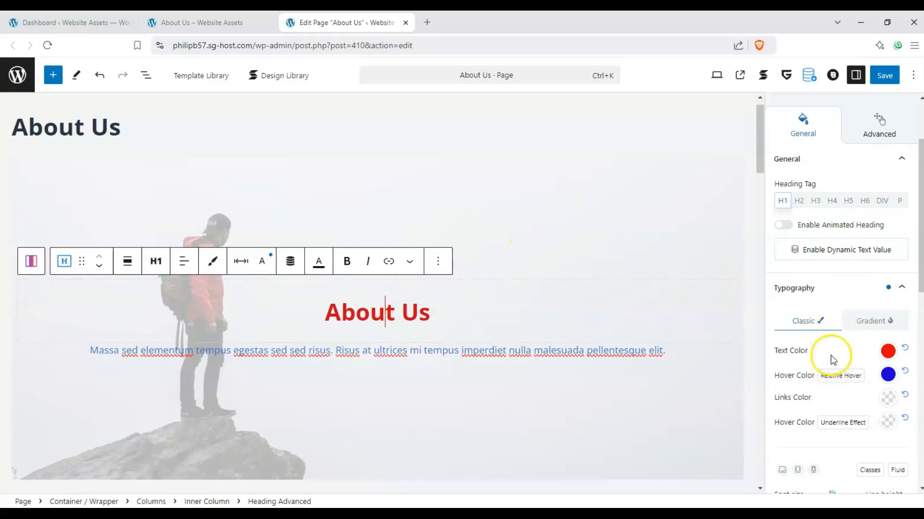
Step: Try a preset linear gradient from coral to dark red on the heading text
scroll(817, 289, "down", 2)
scroll(821, 303, "down", 2)
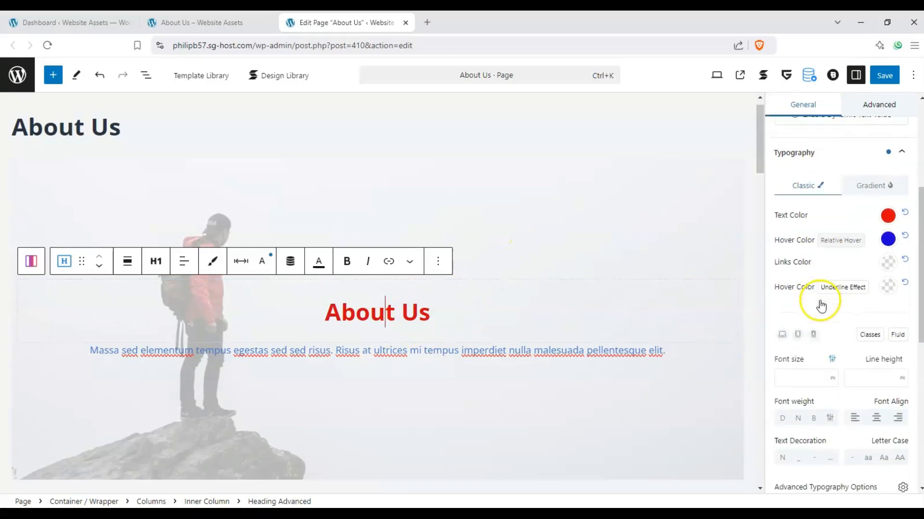
scroll(827, 279, "up", 1)
left_click(872, 211)
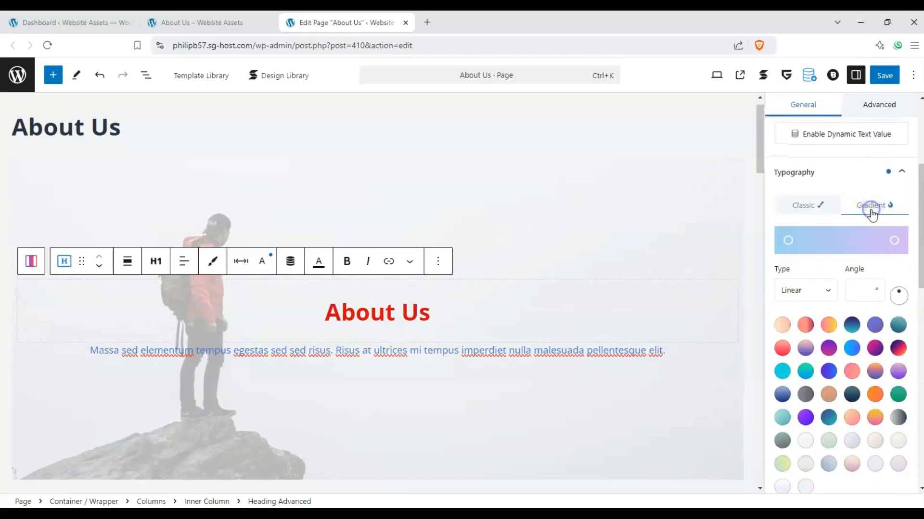
scroll(847, 269, "down", 5)
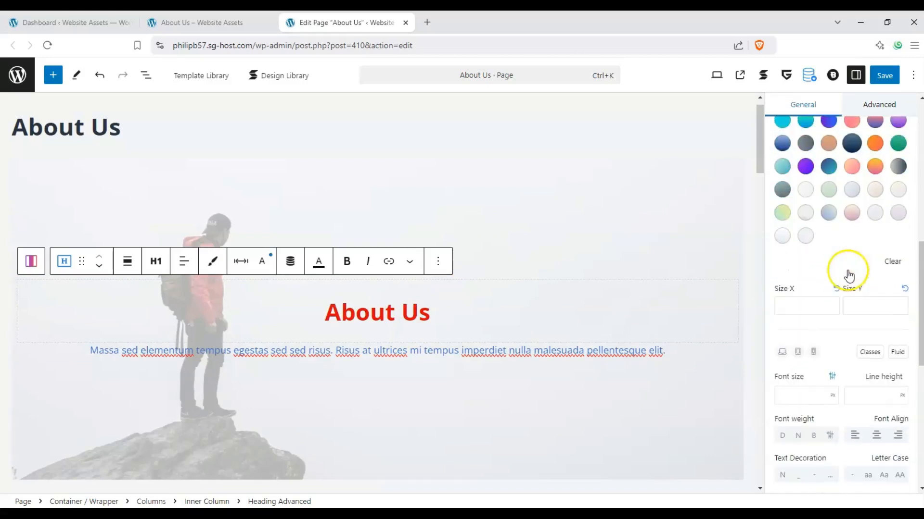
scroll(848, 275, "up", 4)
left_click(802, 273)
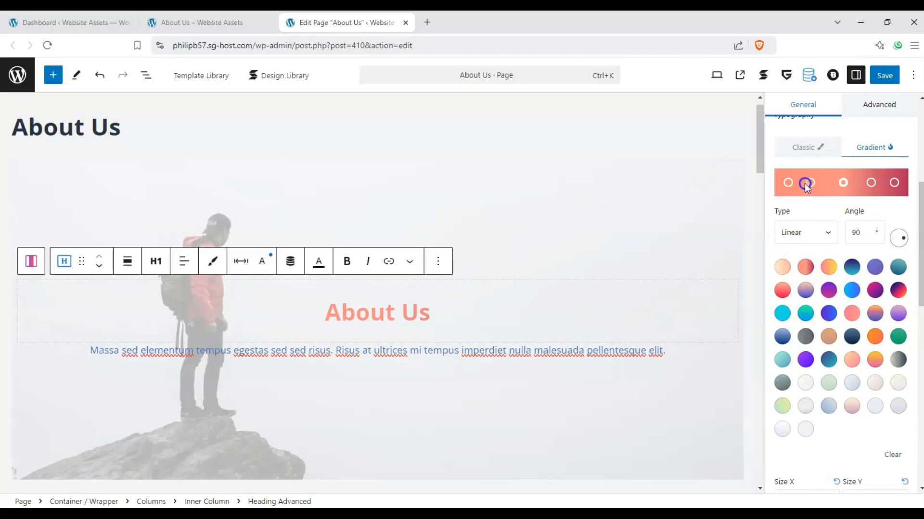
Step: Adjust a color stop in the heading's text gradient and set the gradient angle to 295°
left_click_drag(805, 184, 826, 182)
left_click(872, 231)
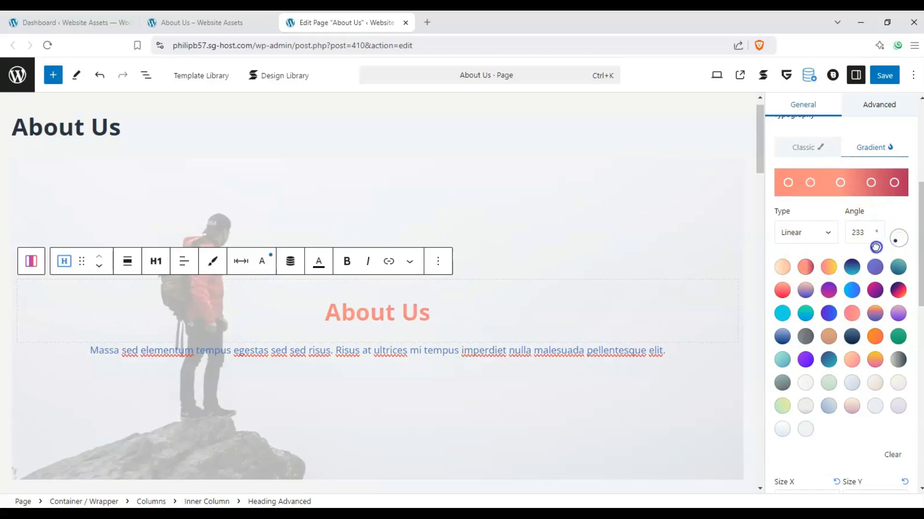
left_click_drag(878, 231, 879, 228)
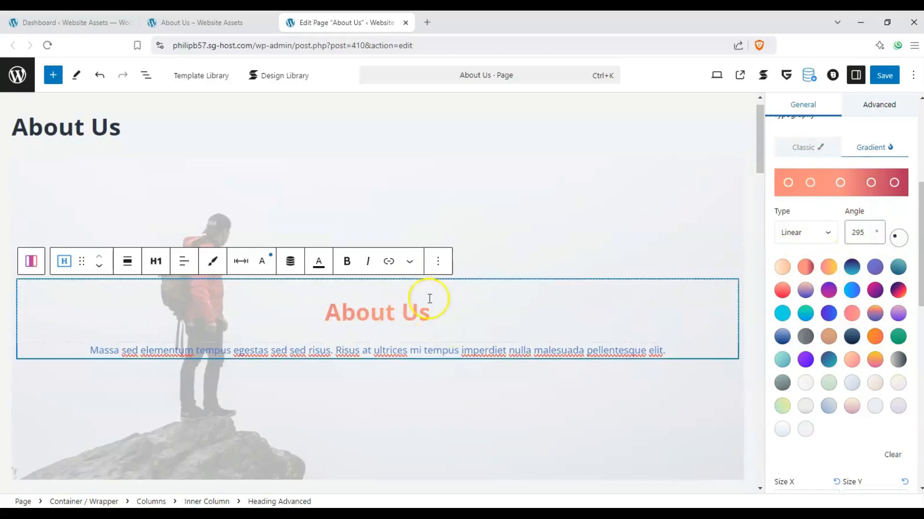
Step: Return the heading's text coloring from Gradient to Classic
scroll(822, 326, "down", 3)
scroll(808, 319, "down", 2)
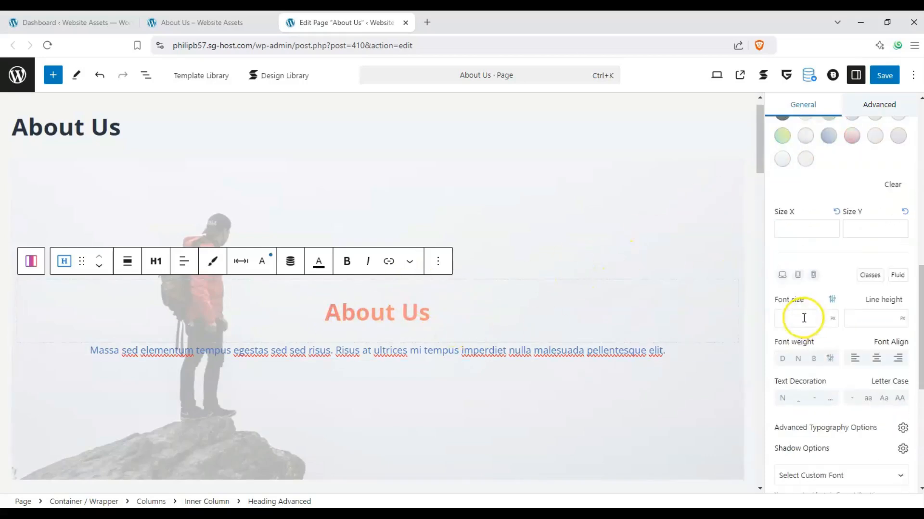
scroll(800, 316, "up", 5)
left_click(817, 186)
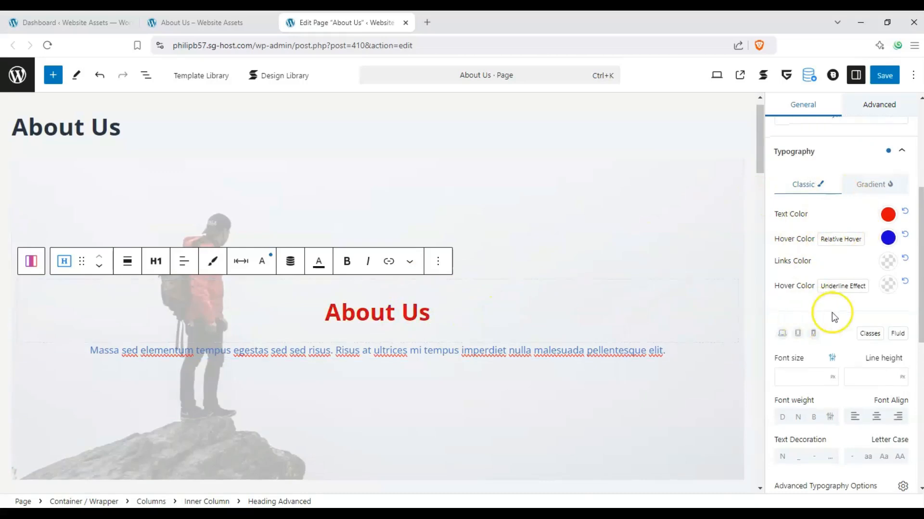
Step: Preview the heading's typography in tablet view and return to desktop view
scroll(832, 312, "down", 1)
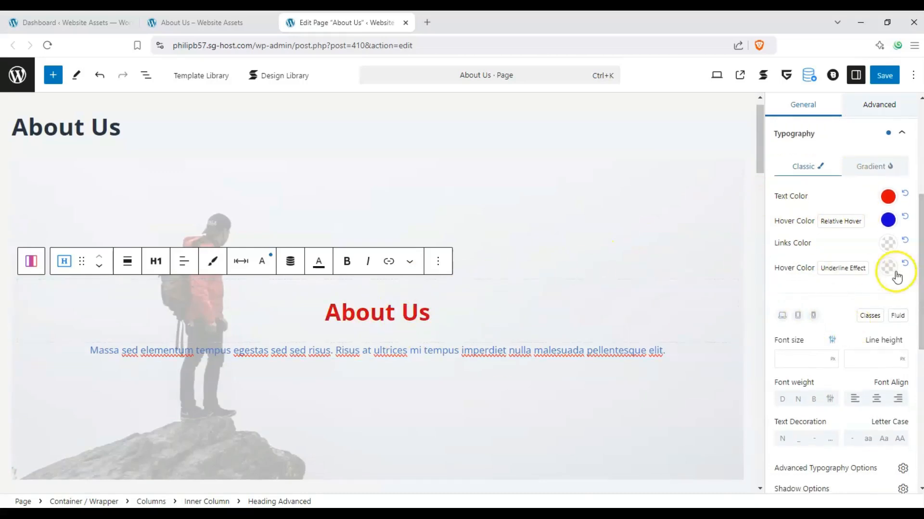
scroll(884, 271, "down", 1)
scroll(884, 271, "down", 1)
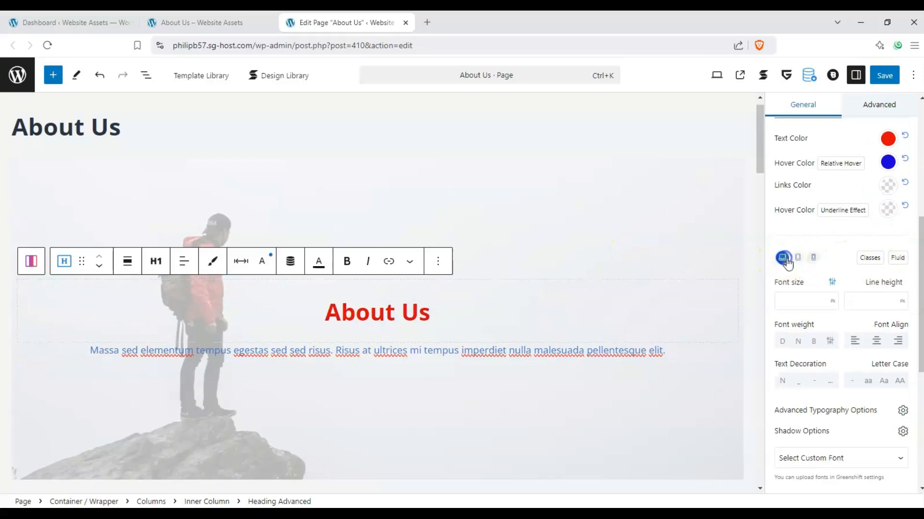
left_click(812, 258)
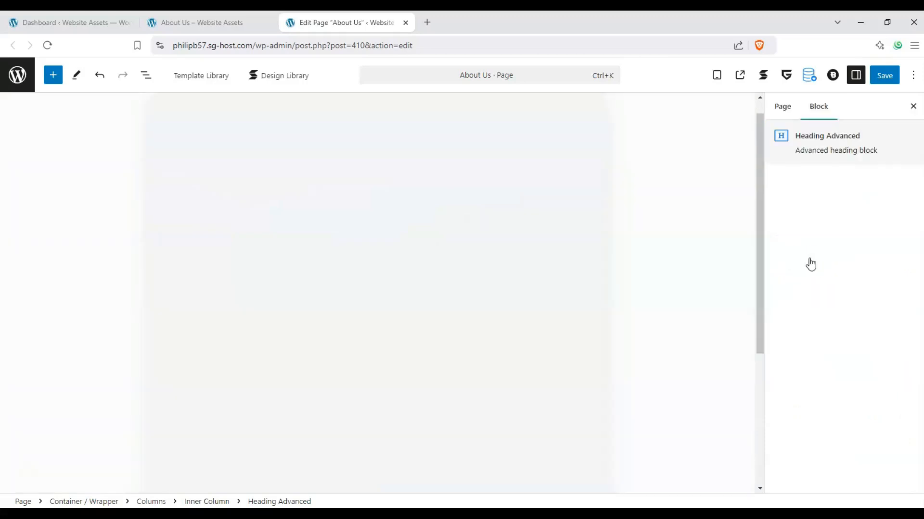
scroll(803, 303, "down", 3)
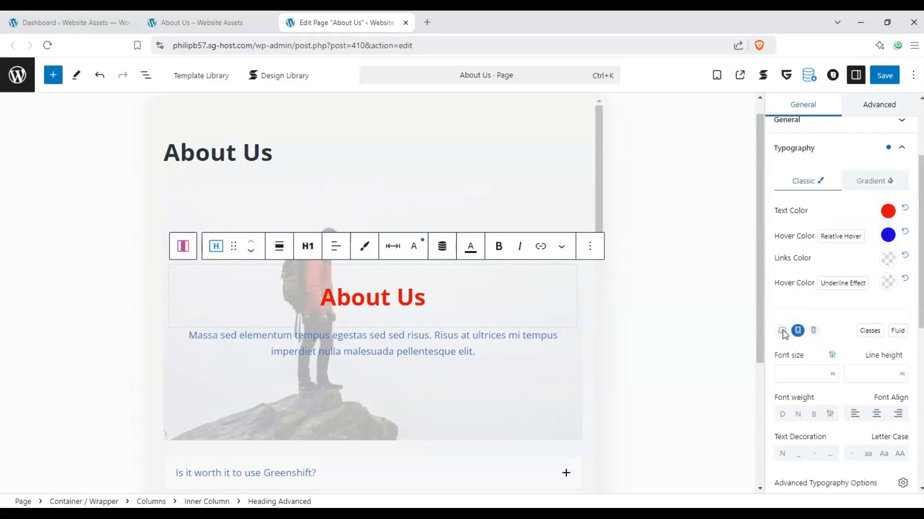
left_click(782, 331)
Step: Try the 80px font size preset on the heading for desktop and set the size to Extra Large (50px)
scroll(841, 373, "down", 4)
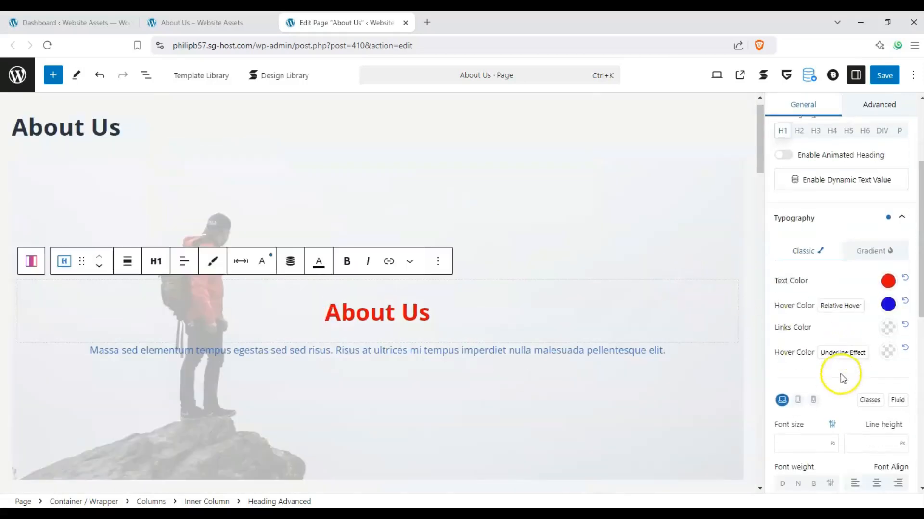
scroll(827, 303, "down", 1)
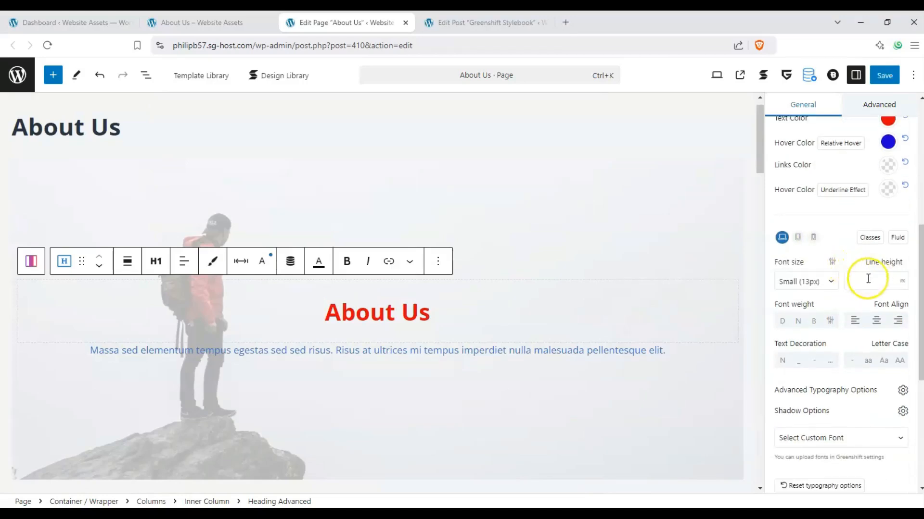
left_click(811, 281)
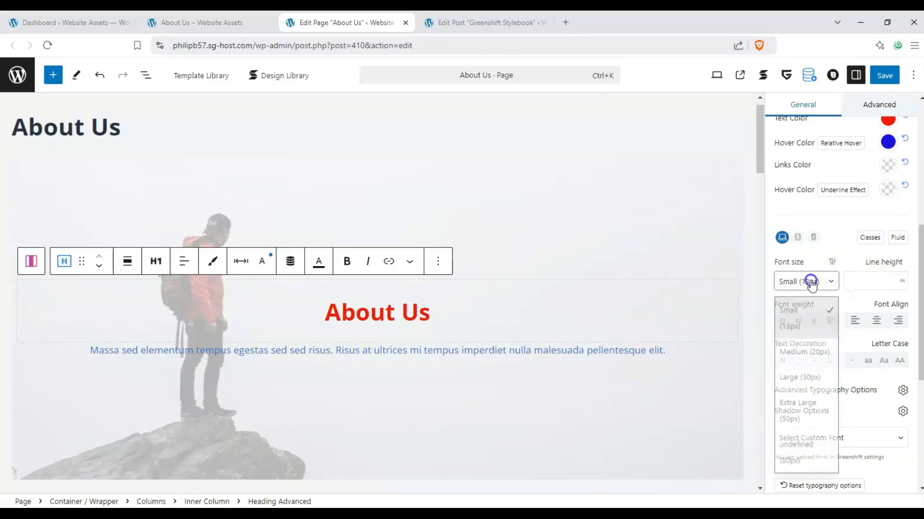
left_click(812, 404)
left_click(812, 283)
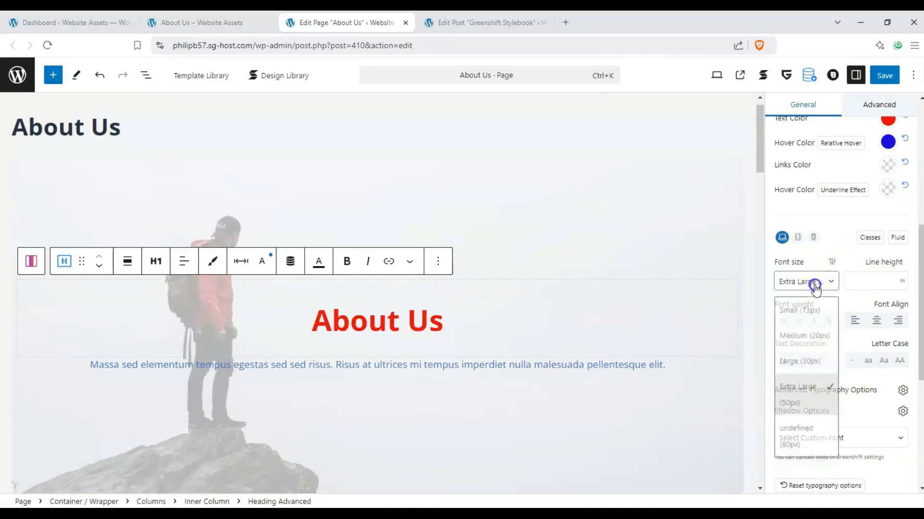
left_click(810, 434)
left_click(808, 284)
left_click(812, 417)
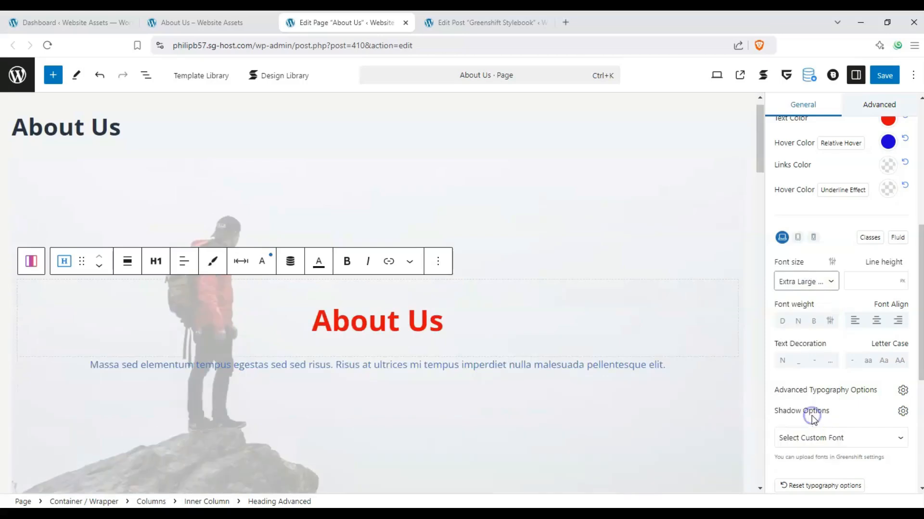
Step: Try a line height of 50 px on the heading and clear the value again
left_click(876, 283)
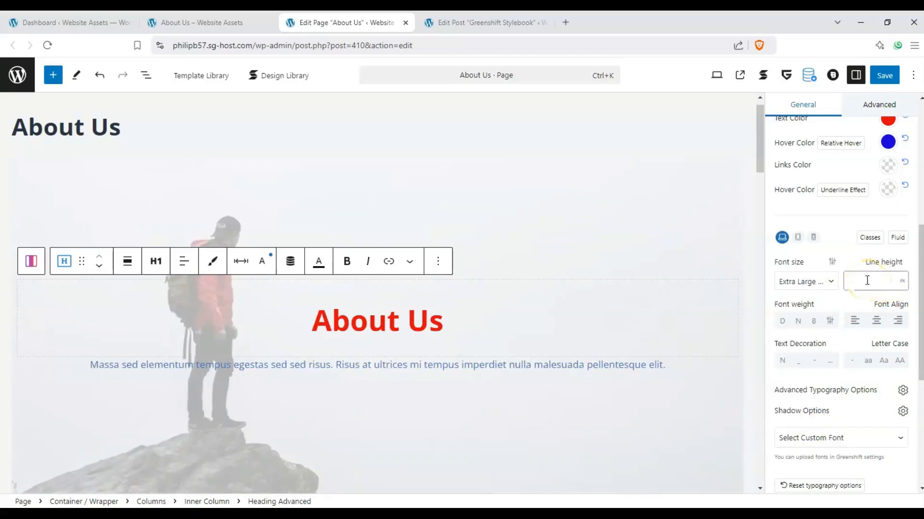
type("50")
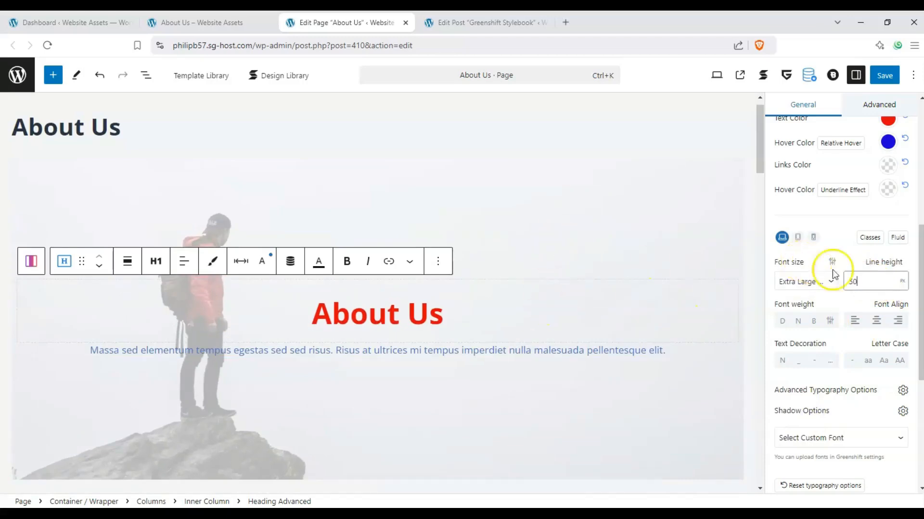
left_click_drag(862, 282, 779, 282)
key("BackSpace")
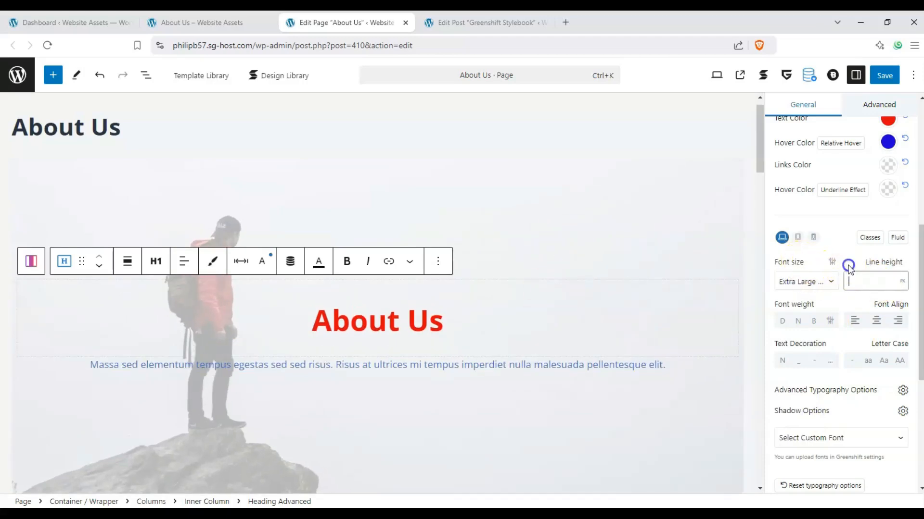
left_click(821, 299)
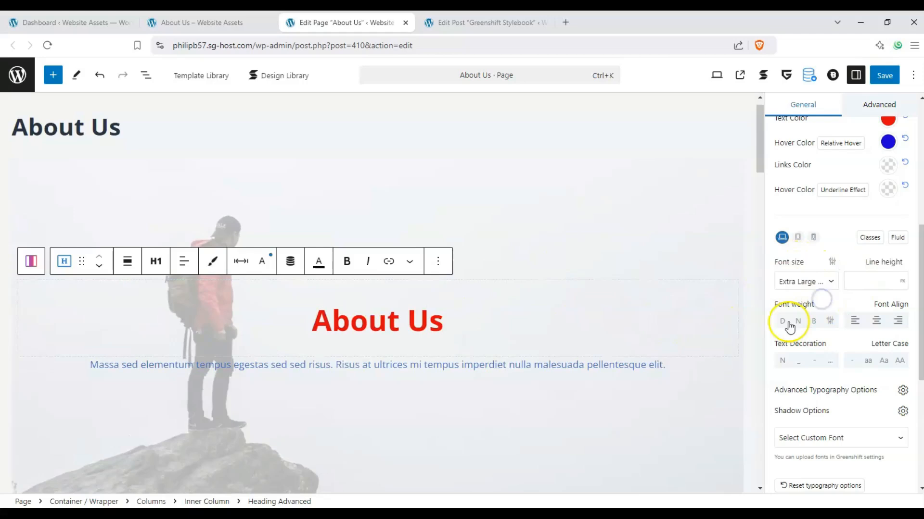
Step: Compare normal, bold and numbered font weights on the heading and set its weight to 900
left_click(799, 325)
left_click(813, 326)
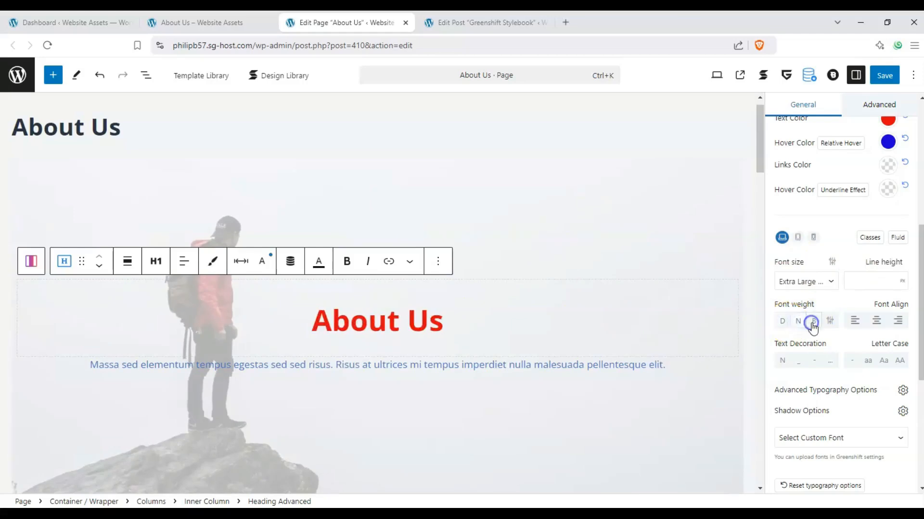
left_click(829, 323)
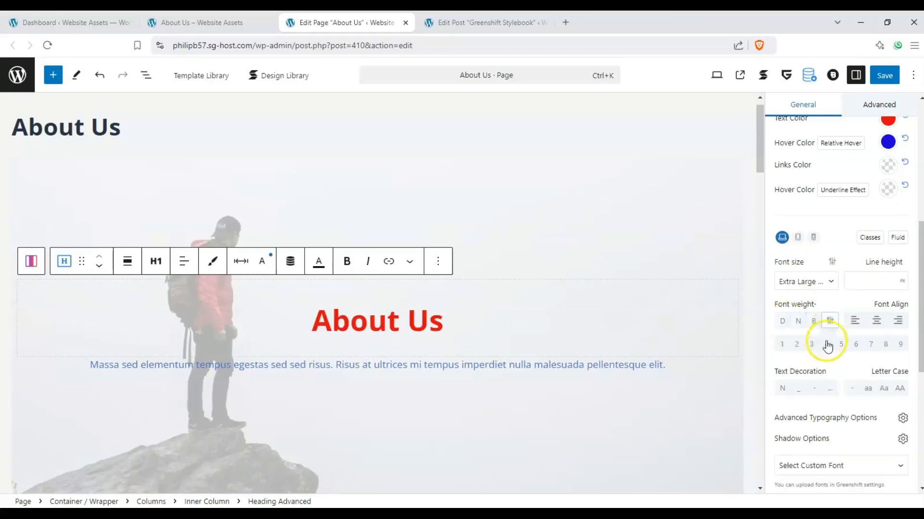
left_click(826, 345)
left_click(856, 345)
left_click(900, 344)
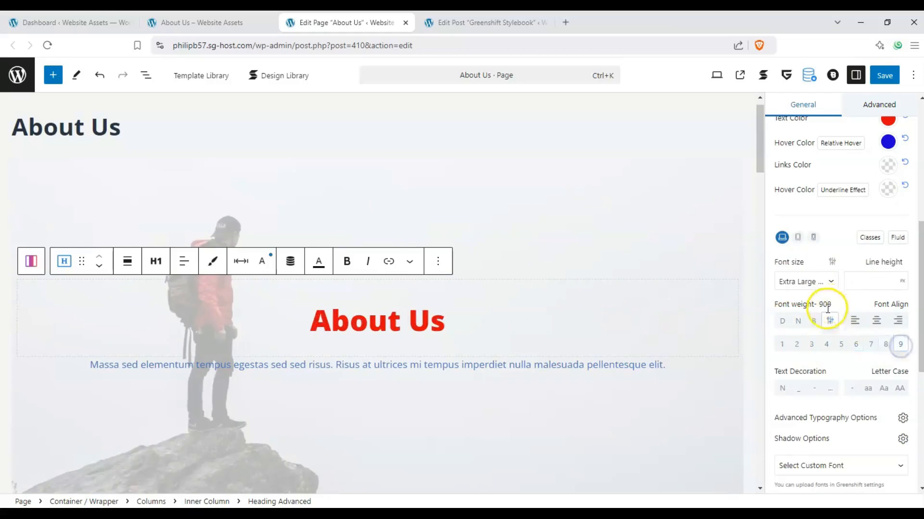
left_click(811, 345)
left_click(810, 345)
left_click(842, 345)
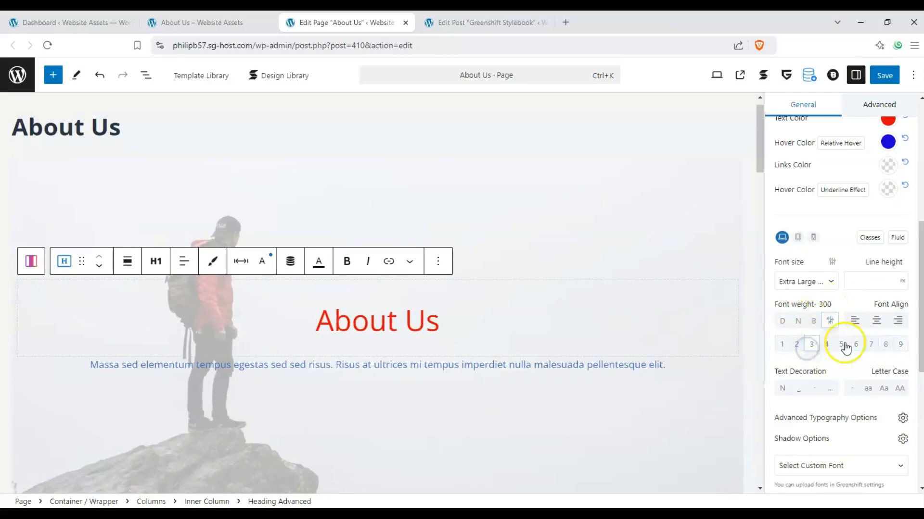
left_click(884, 345)
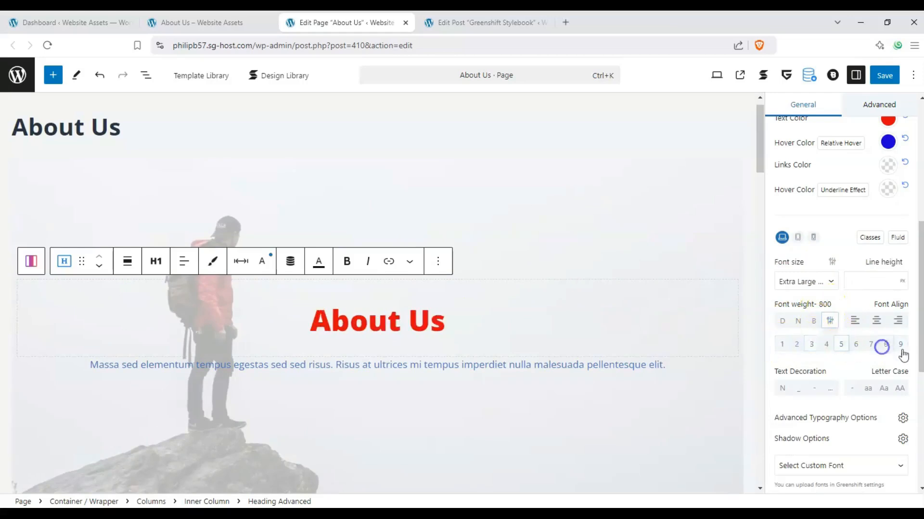
Step: Try left and center alignment on the heading and set it to right-aligned
left_click(898, 321)
left_click(854, 320)
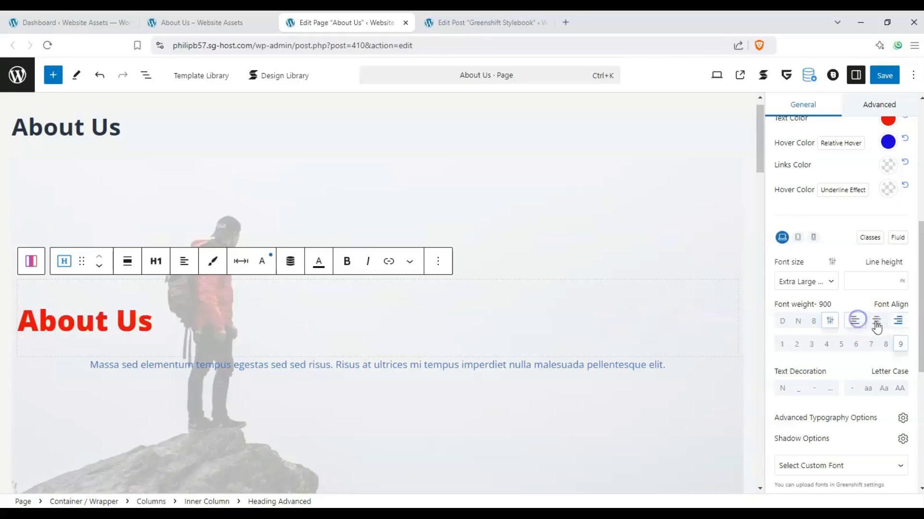
left_click(876, 320)
left_click(898, 323)
Step: Try the underline and strikethrough decorations on the heading and set its text decoration to a dotted underline
scroll(811, 289, "down", 1)
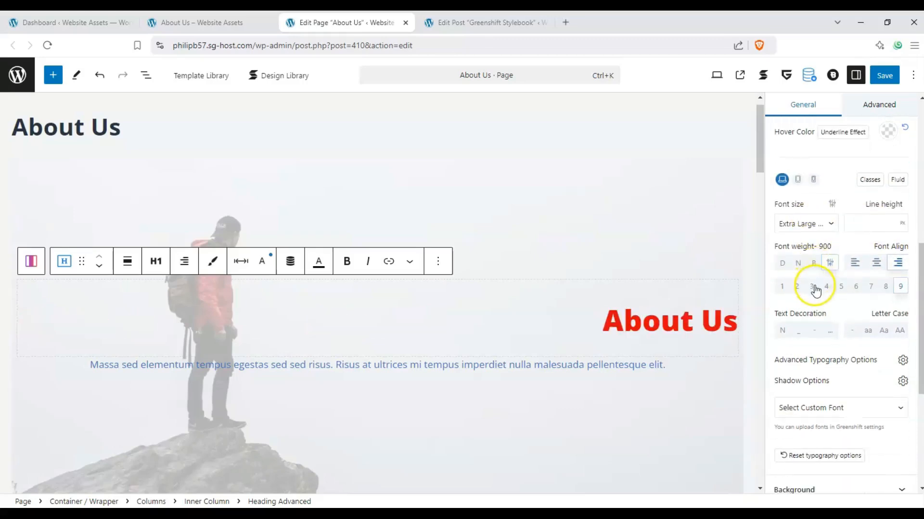
scroll(813, 298, "down", 1)
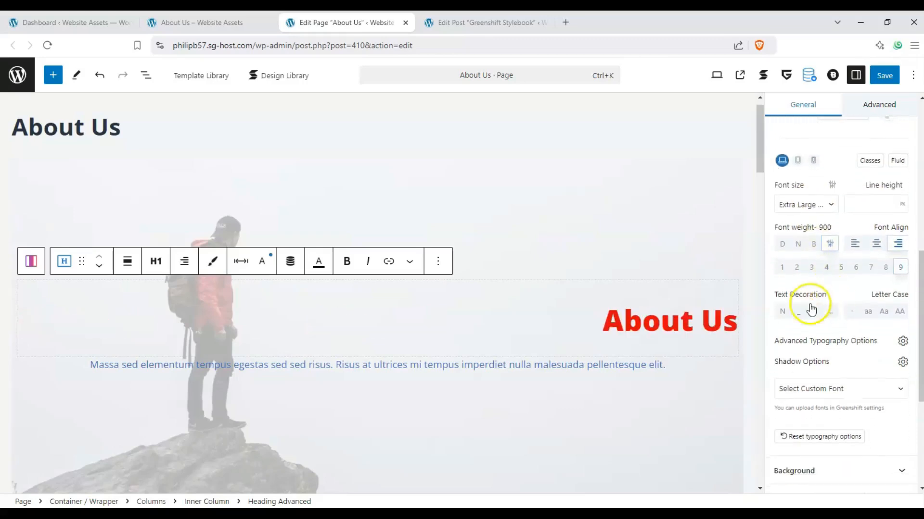
left_click(793, 312)
left_click(815, 315)
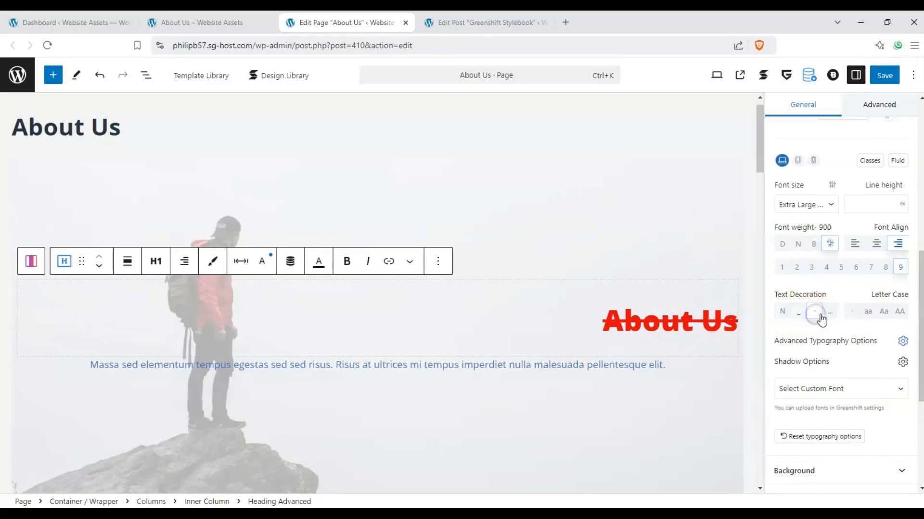
Step: Compare the default, capitalized and uppercase letter cases on the heading and set it to lowercase
left_click(851, 315)
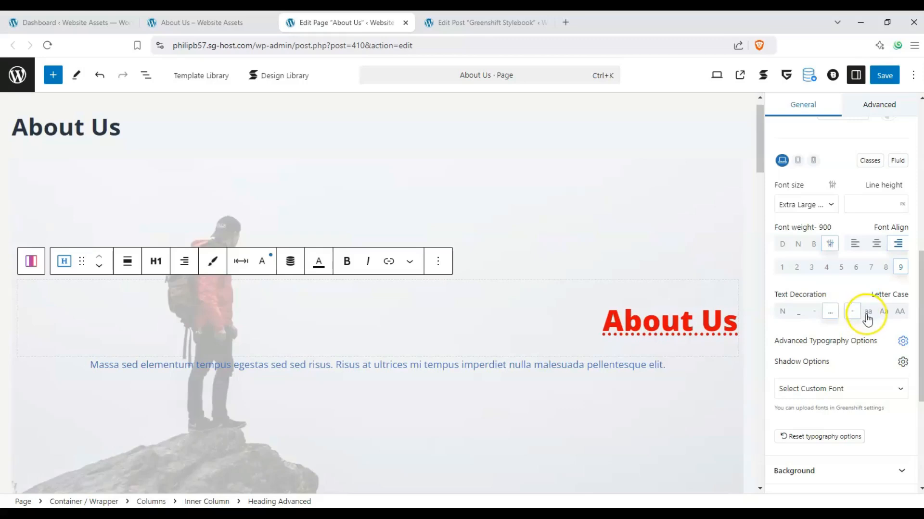
left_click(867, 313)
left_click(884, 313)
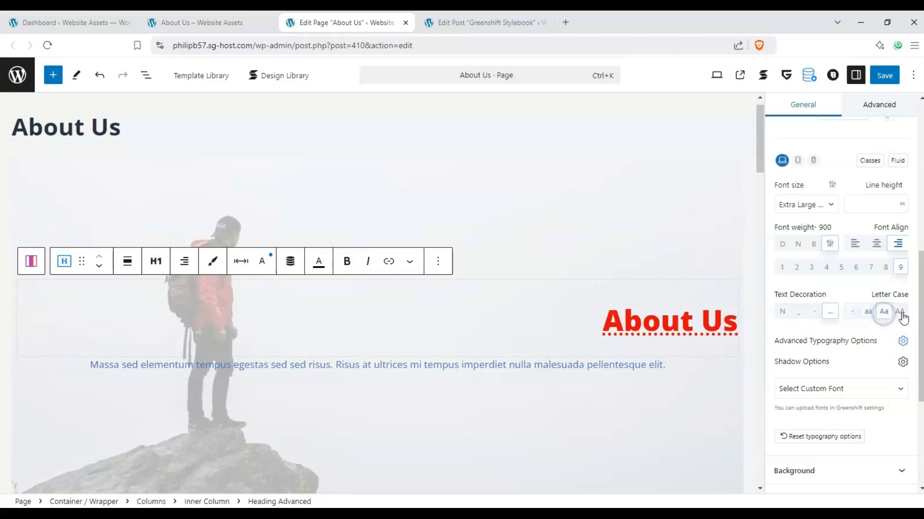
left_click(901, 315)
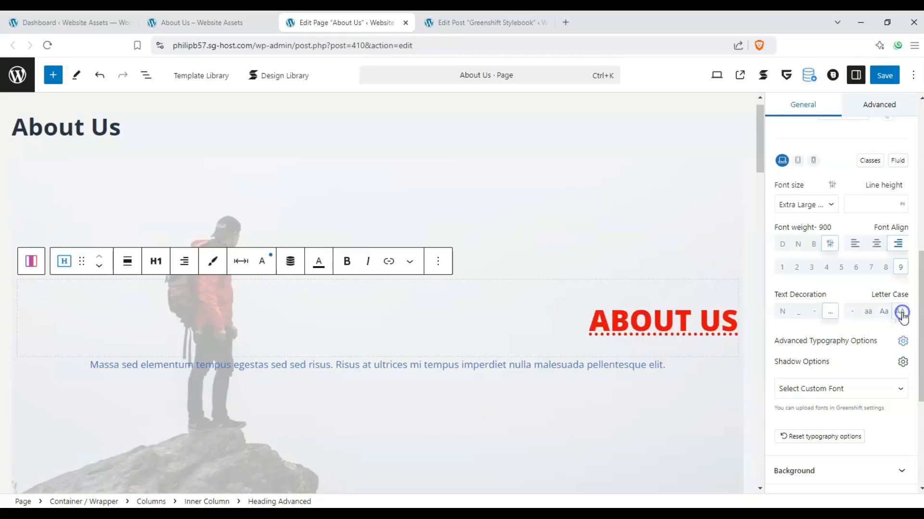
left_click(870, 313)
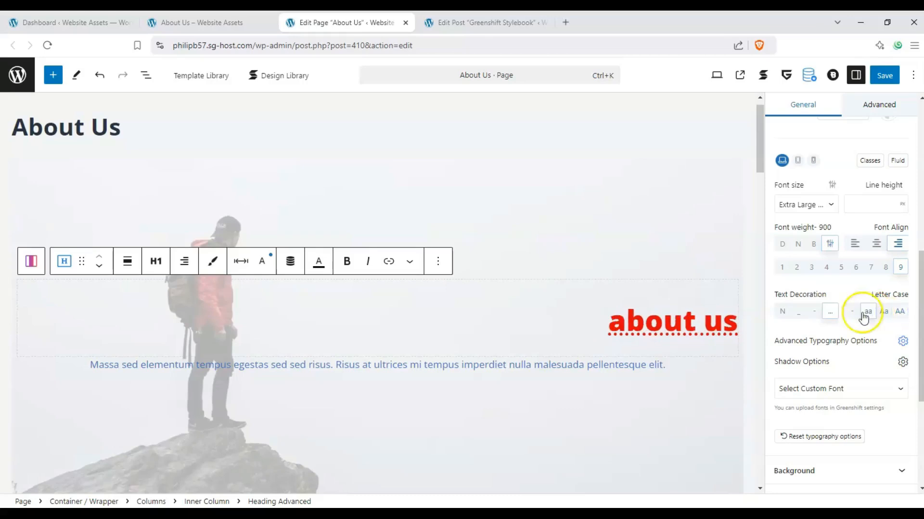
Step: Open the heading's advanced typography options and try Word letter break and No wrap white space, restoring None and Default
scroll(846, 327, "down", 1)
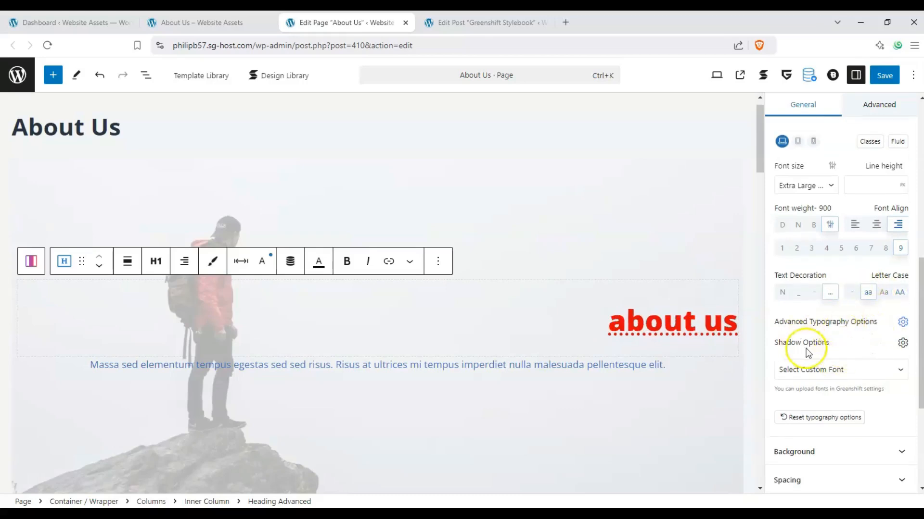
left_click(903, 322)
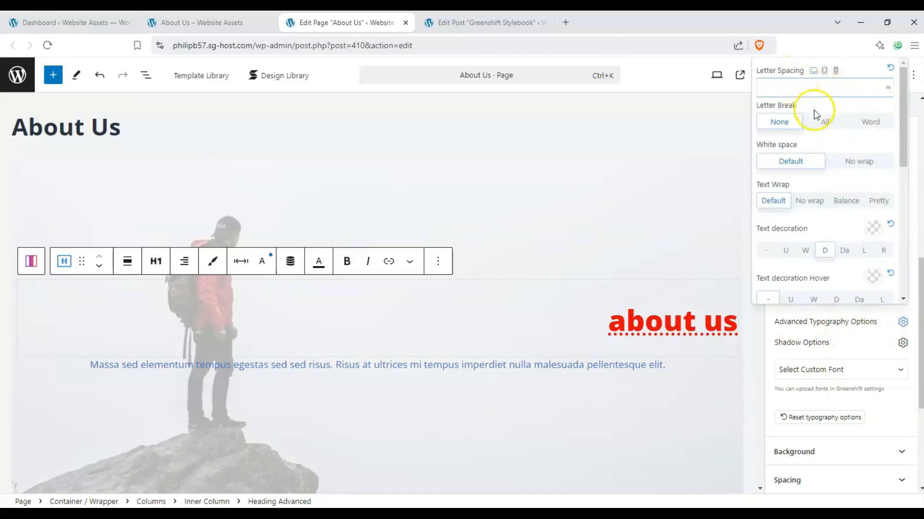
left_click(864, 123)
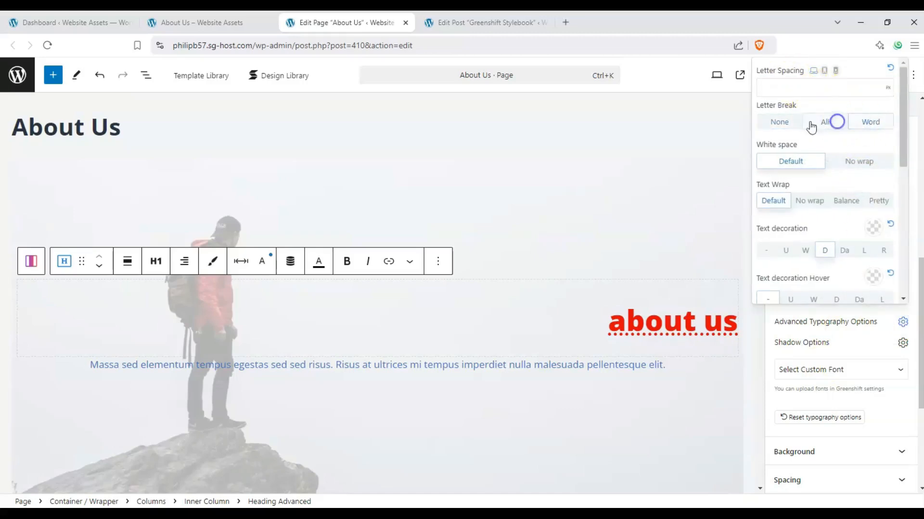
left_click(780, 122)
left_click(852, 161)
left_click(808, 161)
Step: Try the No wrap, Balance and Pretty text wrap options on the heading and restore Default
left_click(801, 201)
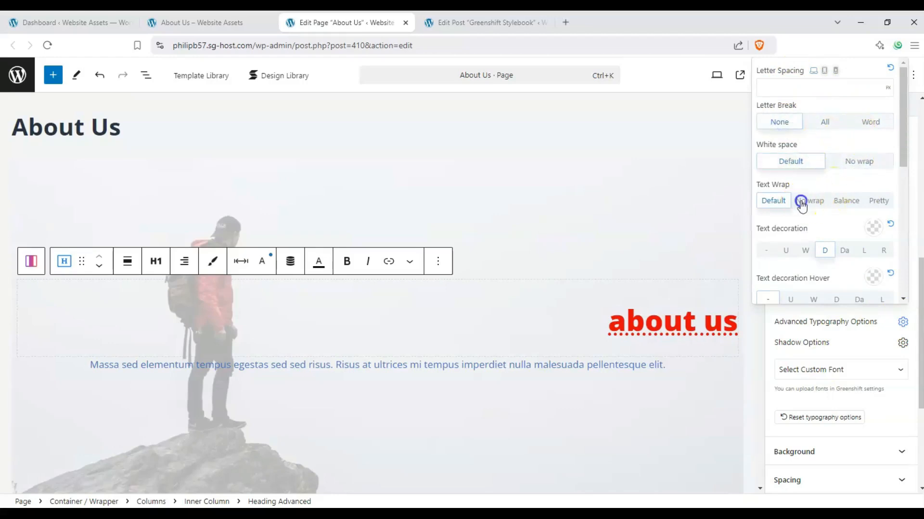
left_click(846, 200)
left_click(879, 200)
left_click(787, 202)
Step: Compare the dashed, line-through and underline decorations on the heading and set its text decoration to wavy (W)
scroll(812, 241, "down", 1)
left_click(844, 212)
left_click(866, 213)
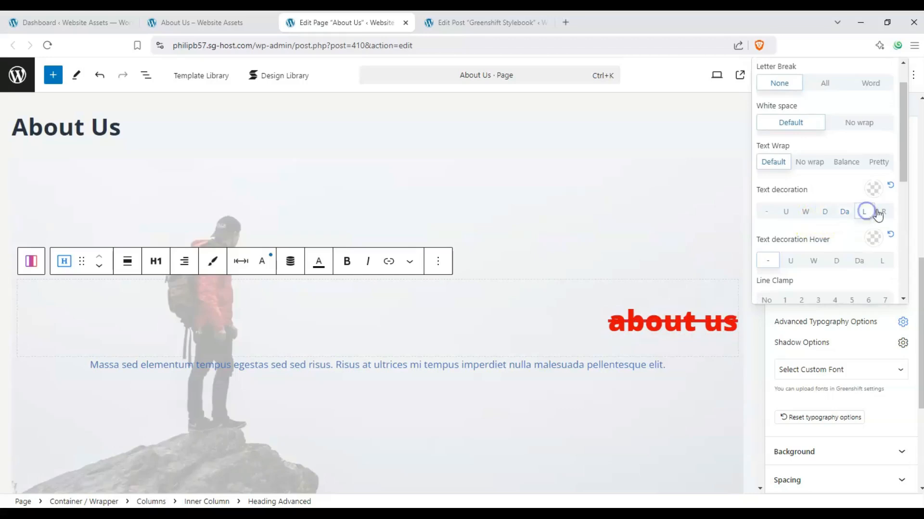
left_click(786, 212)
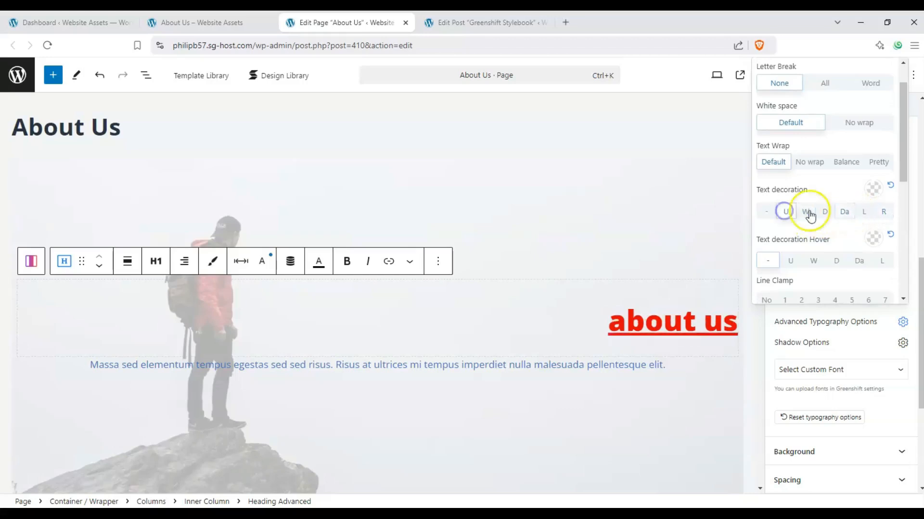
left_click(806, 212)
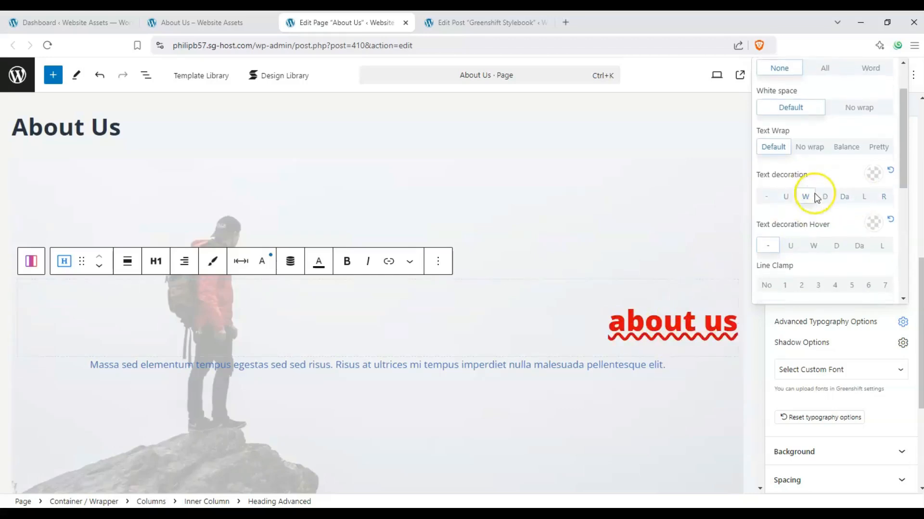
Step: Set the heading's hover text decoration to dashed (Da) and give it a green color
scroll(813, 198, "down", 2)
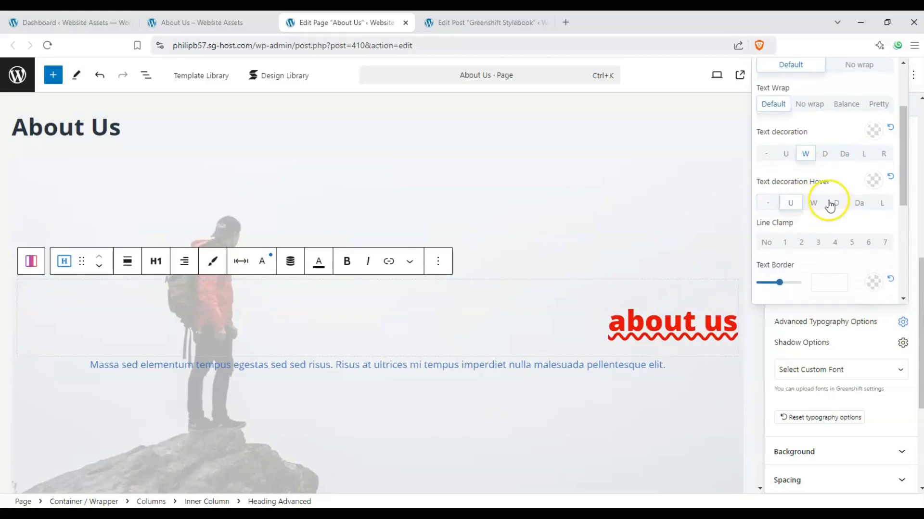
left_click(862, 204)
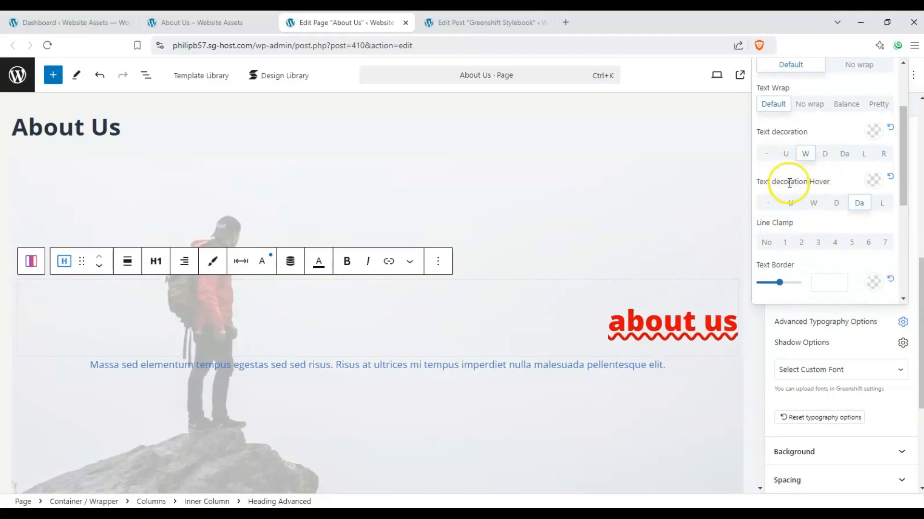
left_click(873, 180)
left_click(838, 262)
left_click_drag(853, 311, 789, 310)
left_click(850, 233)
left_click(767, 164)
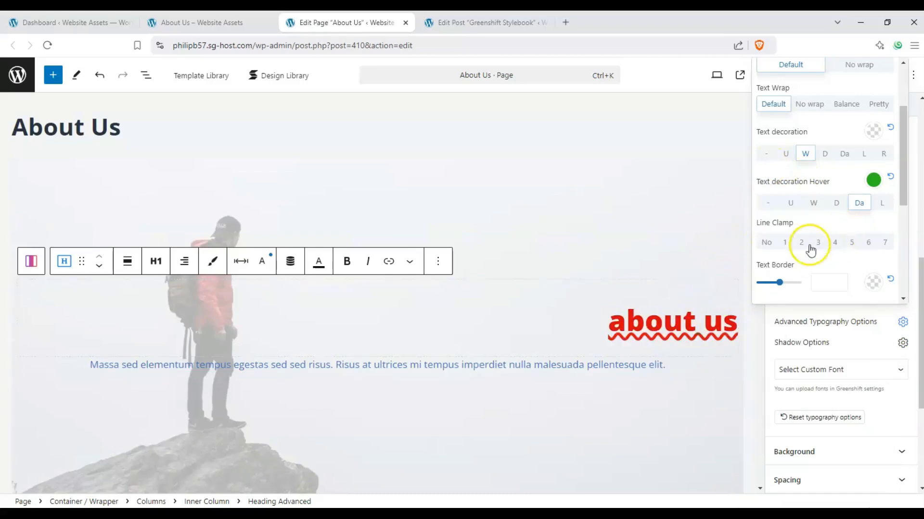
Step: Try line clamp values of 6 and 1 on the heading and reset the line clamp to No
left_click(868, 243)
left_click(780, 243)
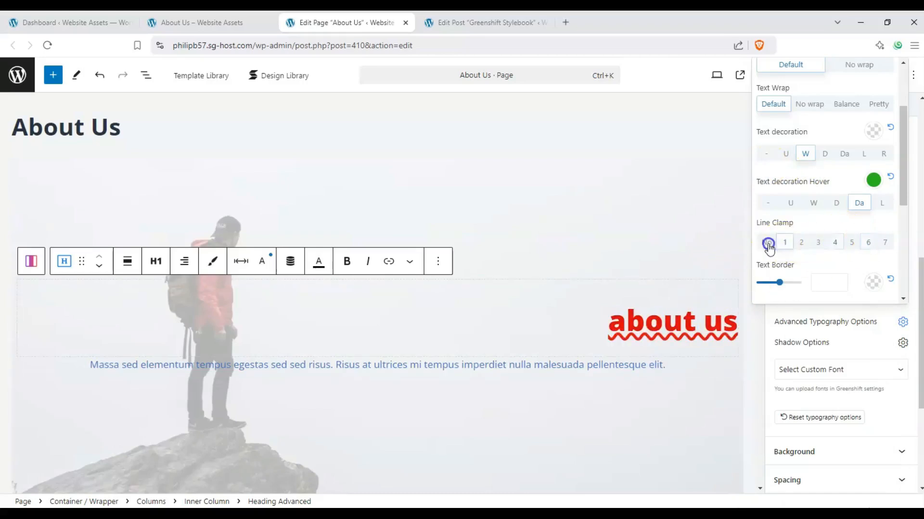
left_click(768, 243)
Step: Give the heading a near-black text border in #141212 with a width of 2.4
mouse_move(779, 282)
left_mouse_down()
mouse_move(789, 282)
mouse_move(771, 282)
mouse_move(786, 283)
left_mouse_up()
scroll(820, 259, "down", 1)
left_click(873, 225)
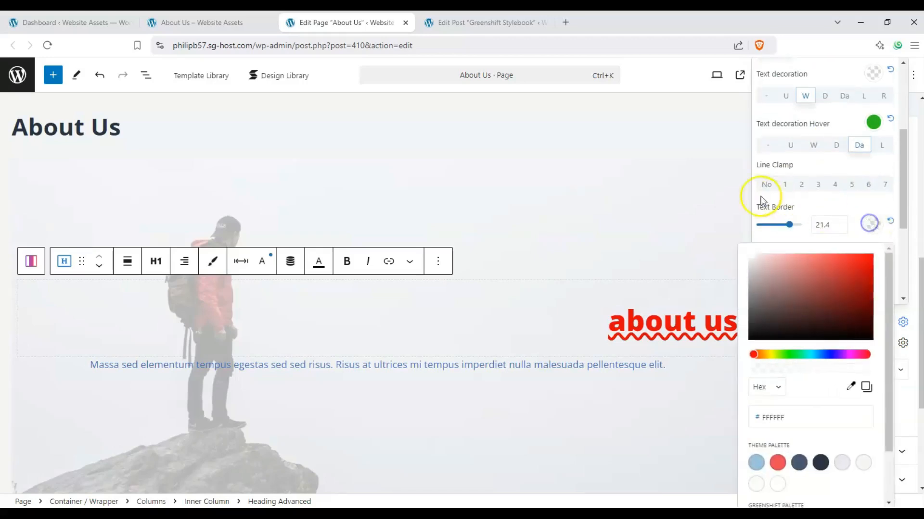
left_click_drag(789, 324, 763, 333)
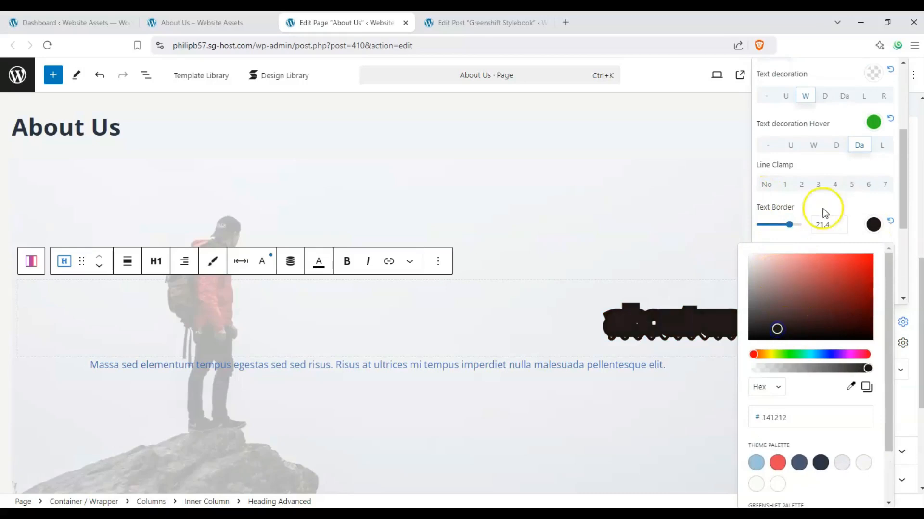
left_click_drag(784, 224, 760, 229)
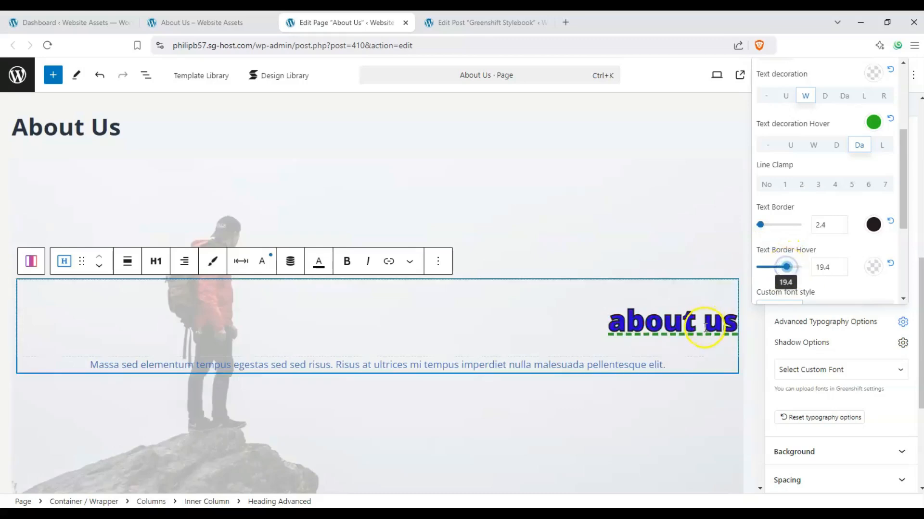
Step: Set the heading's hover text border to the muted red #BF7171 with a width of 2.4
left_click(873, 265)
left_click(789, 317)
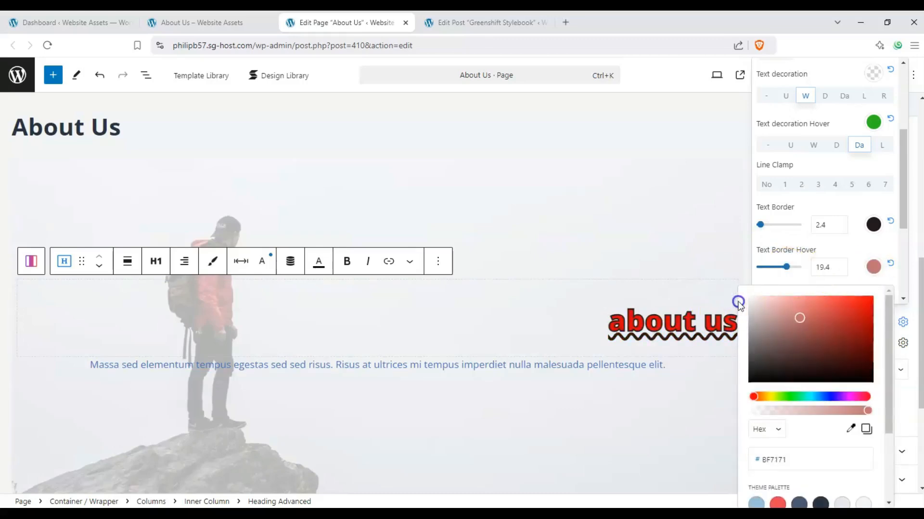
left_click(704, 311)
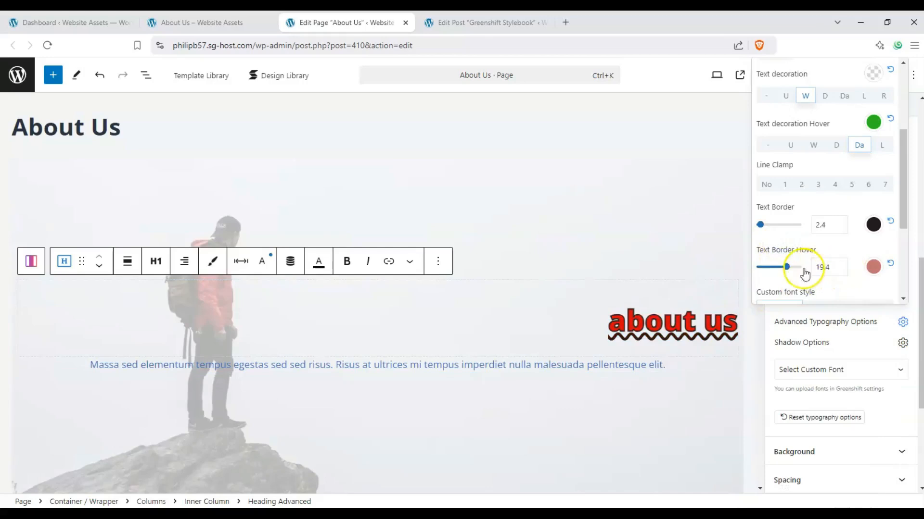
left_click_drag(786, 267, 768, 269)
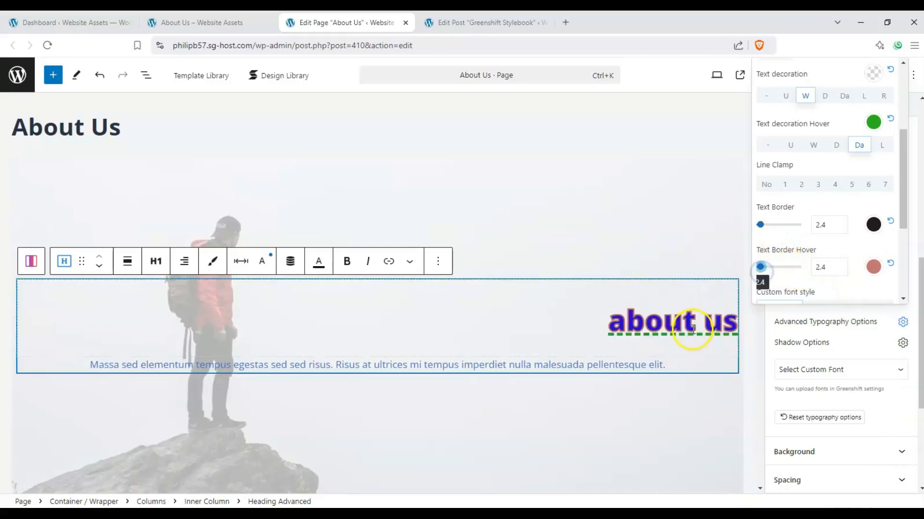
left_click(833, 230)
Step: Compare the default, italic and oblique custom font styles on the heading and set it to Italic
scroll(828, 228, "down", 1)
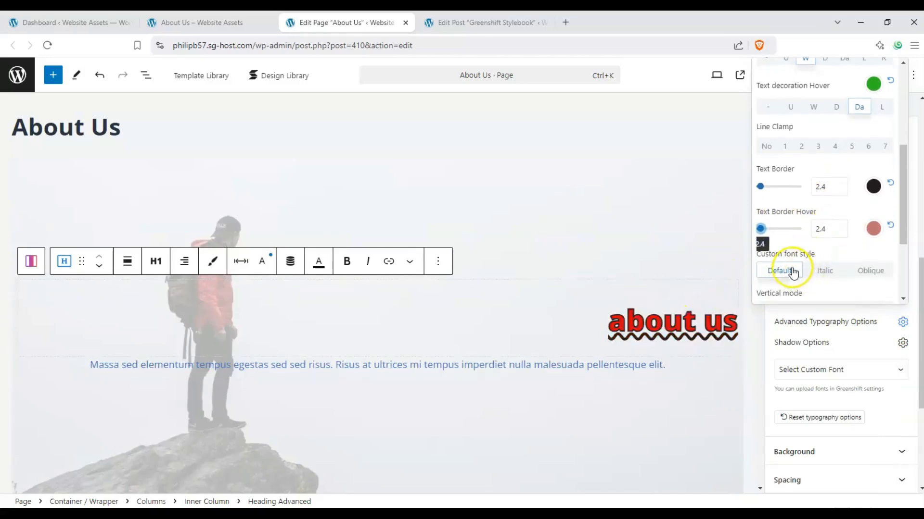
scroll(793, 269, "down", 1)
left_click(794, 239)
left_click(823, 232)
left_click(866, 234)
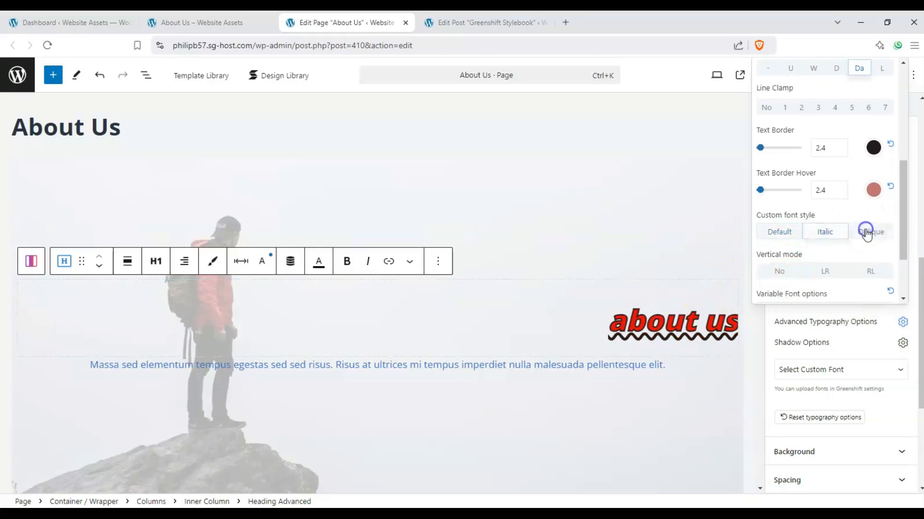
left_click(821, 234)
Step: Compare the LR, RL and No vertical modes on the heading and set it to LR
scroll(821, 234, "down", 1)
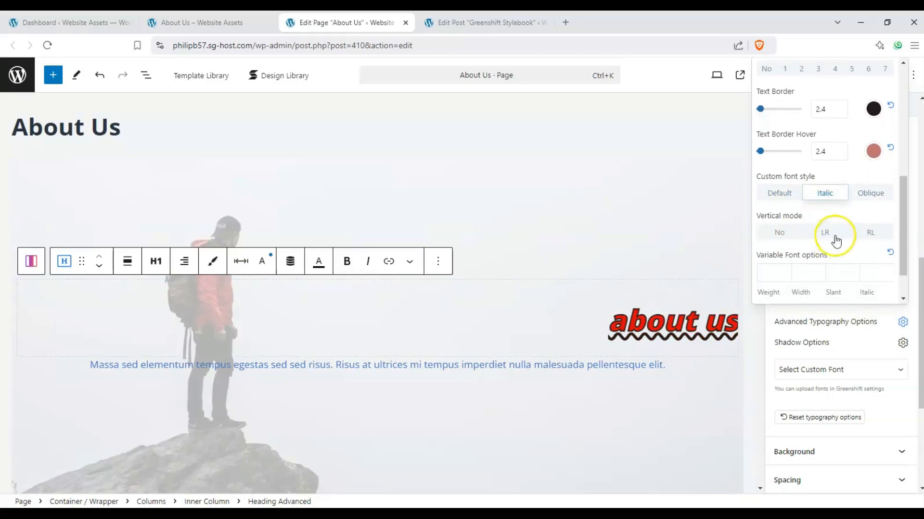
left_click(835, 235)
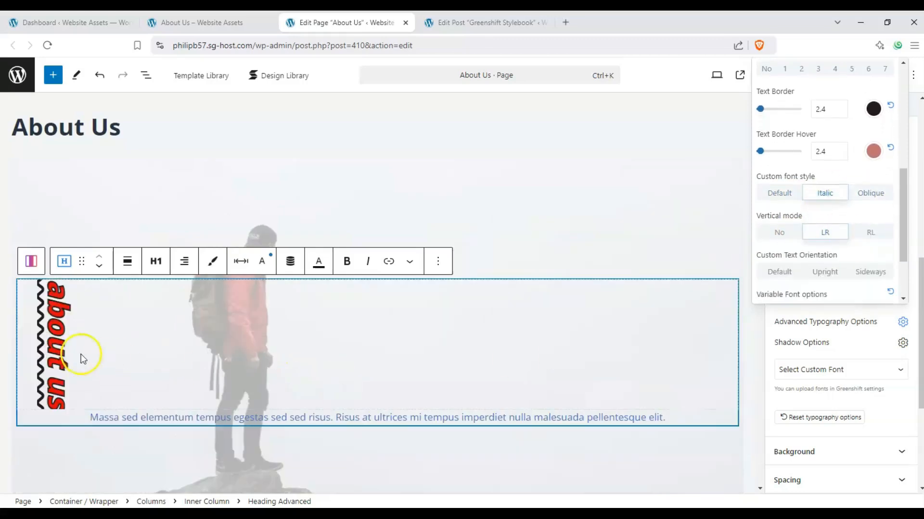
left_click(864, 237)
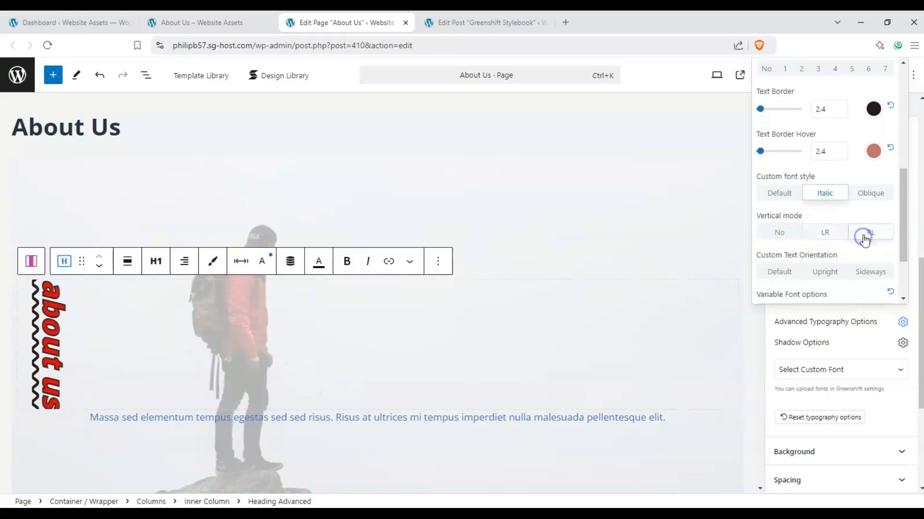
left_click(840, 239)
left_click(778, 236)
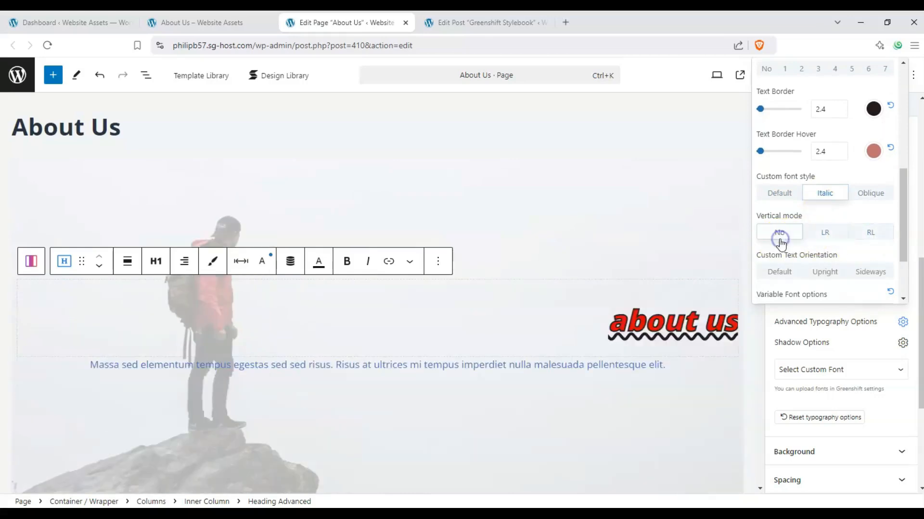
left_click(846, 232)
Step: Try the Upright and Sideways custom text orientations on the vertical heading and restore Default
scroll(829, 212, "down", 2)
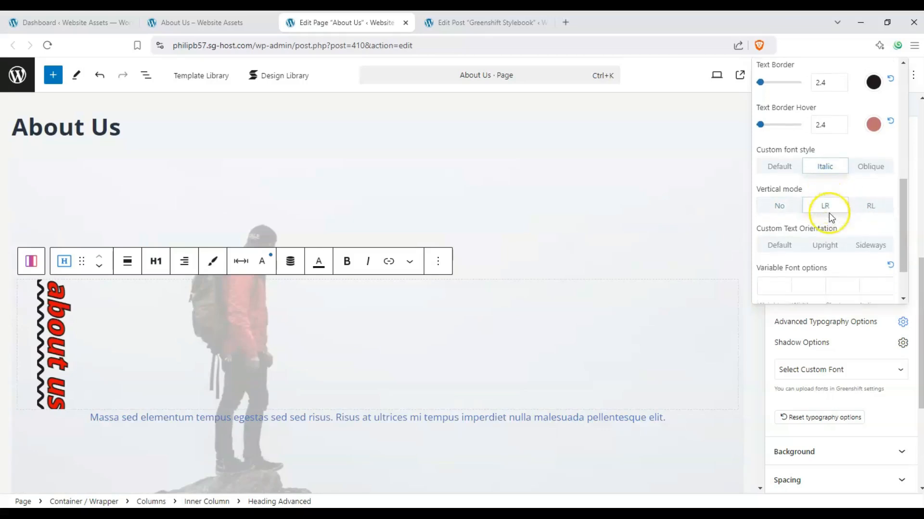
left_click(827, 233)
scroll(509, 251, "down", 3)
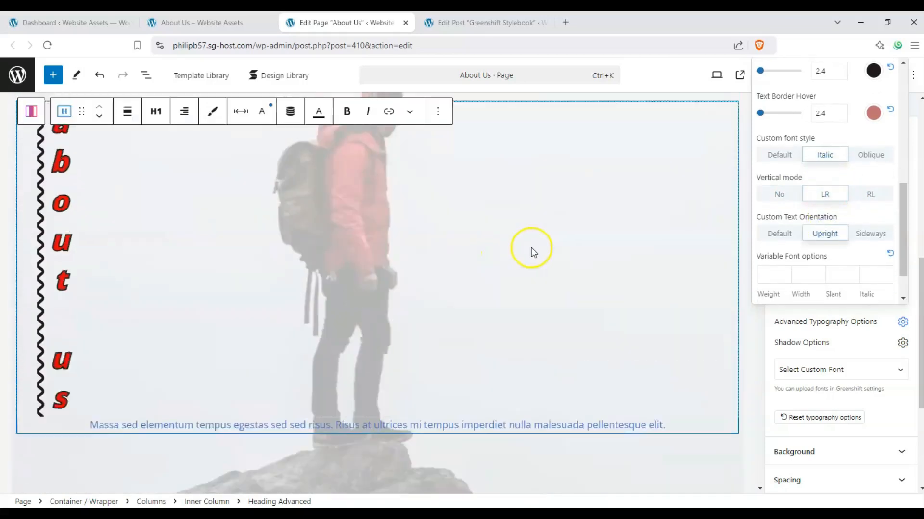
scroll(532, 251, "up", 2)
left_click(861, 231)
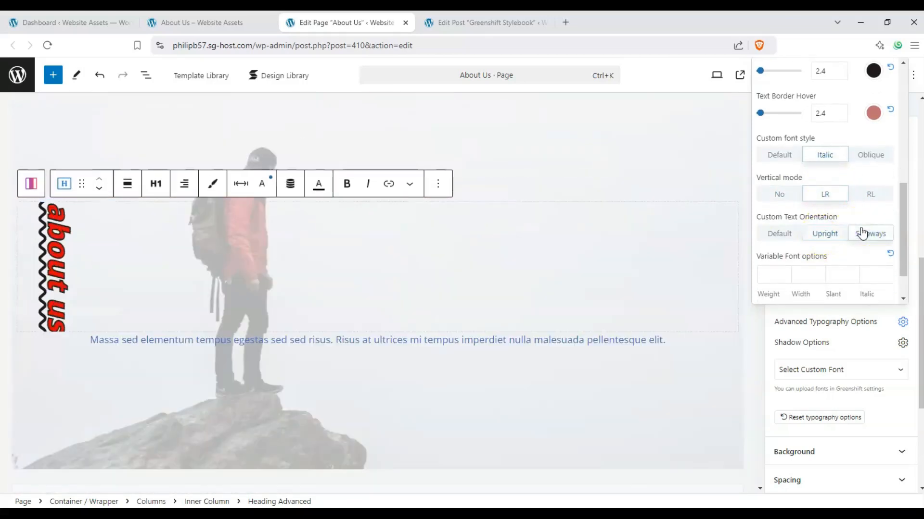
left_click(782, 234)
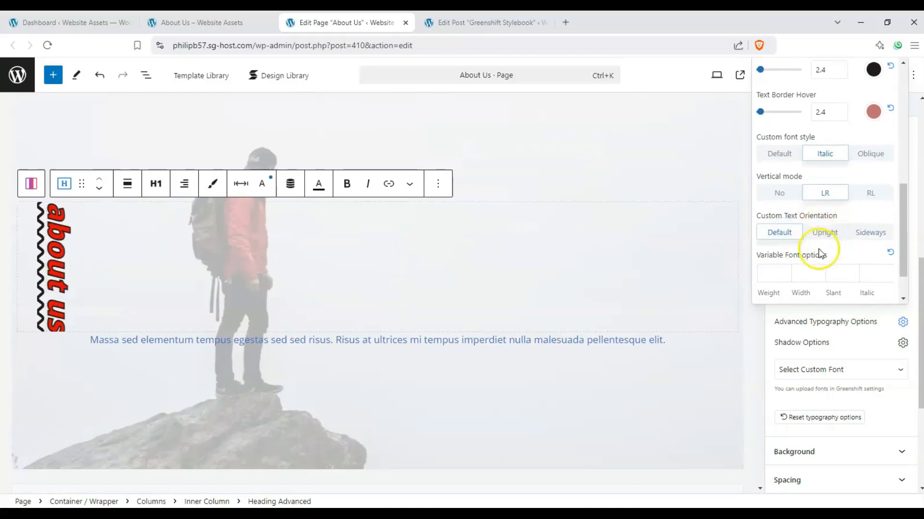
Step: Try a variable font weight of 4 on the heading and clear the value again
scroll(798, 243, "down", 2)
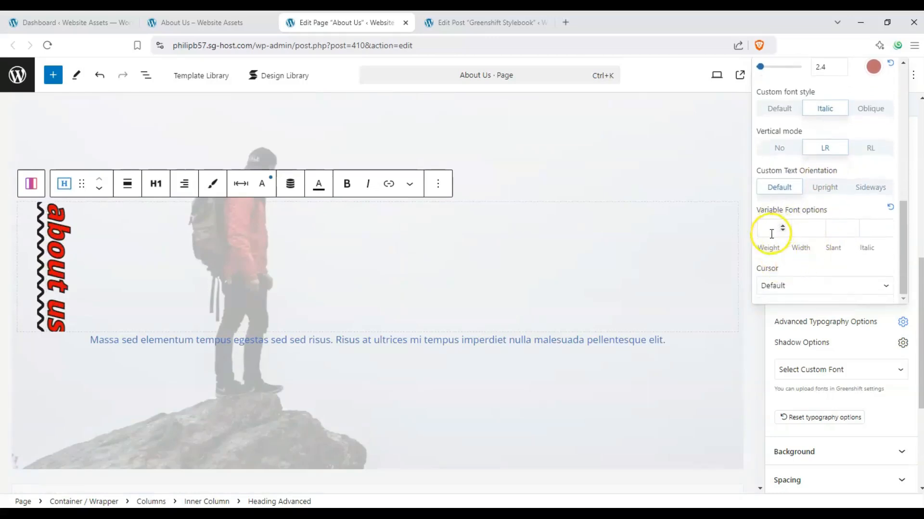
type("3")
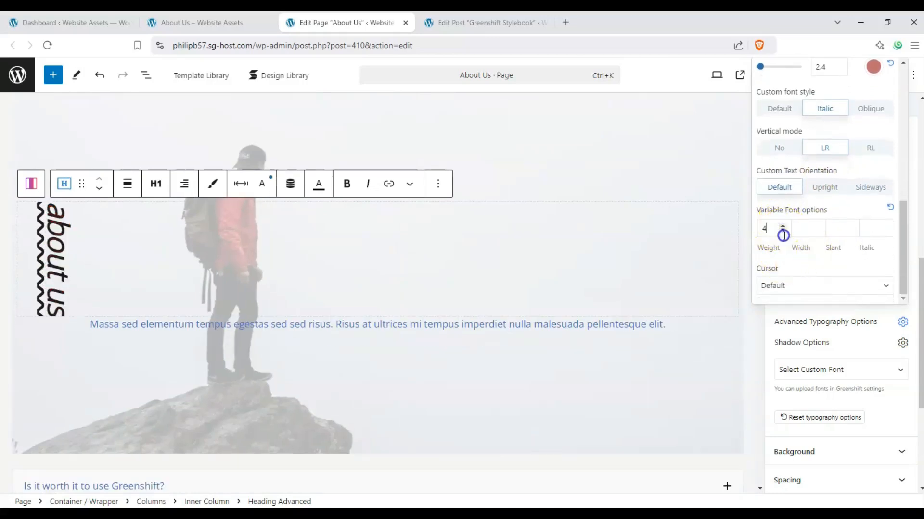
key("BackSpace")
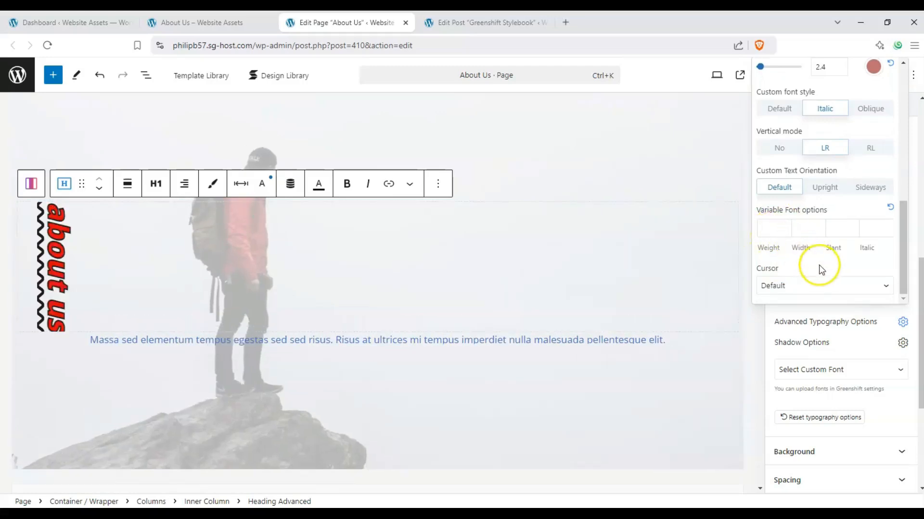
Step: Set the heading's hover cursor to CrossHair in its advanced typography options
left_click(831, 286)
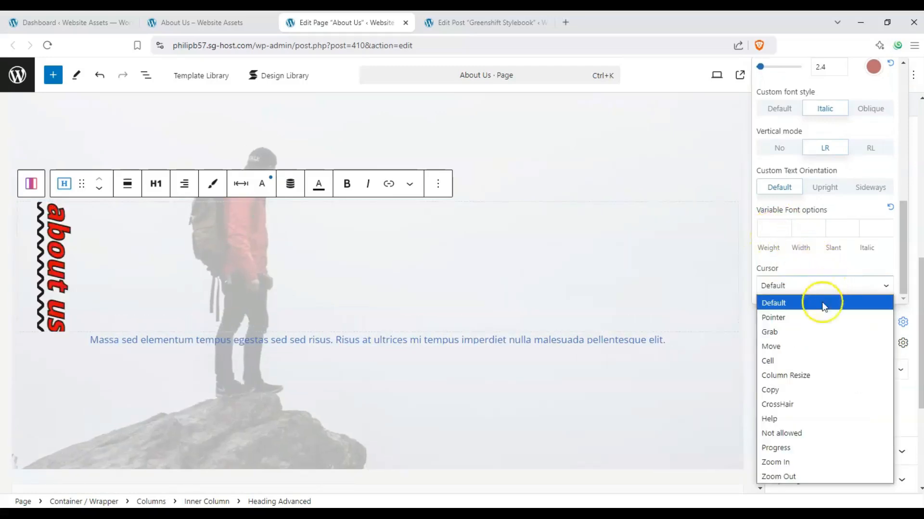
left_click(804, 406)
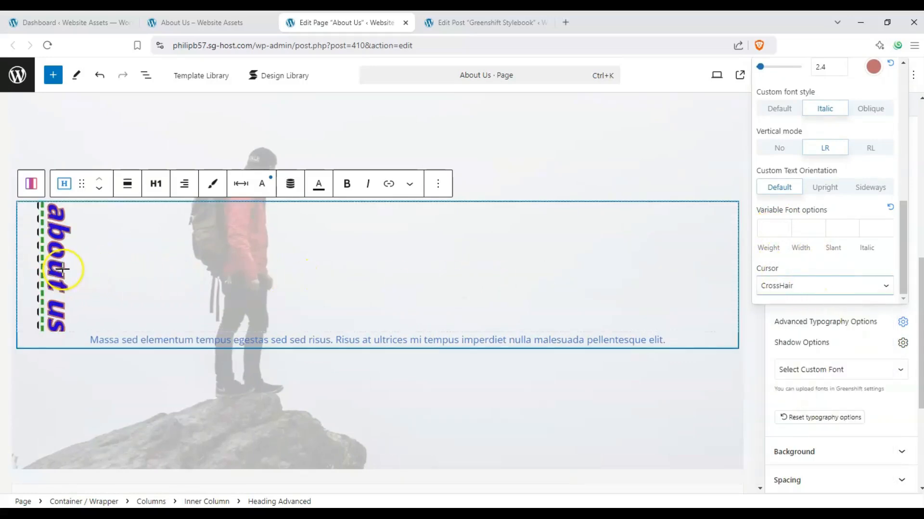
left_click(897, 327)
Step: Apply a three-layer text shadow preset to the heading and set the second layer's color to red
left_click(902, 341)
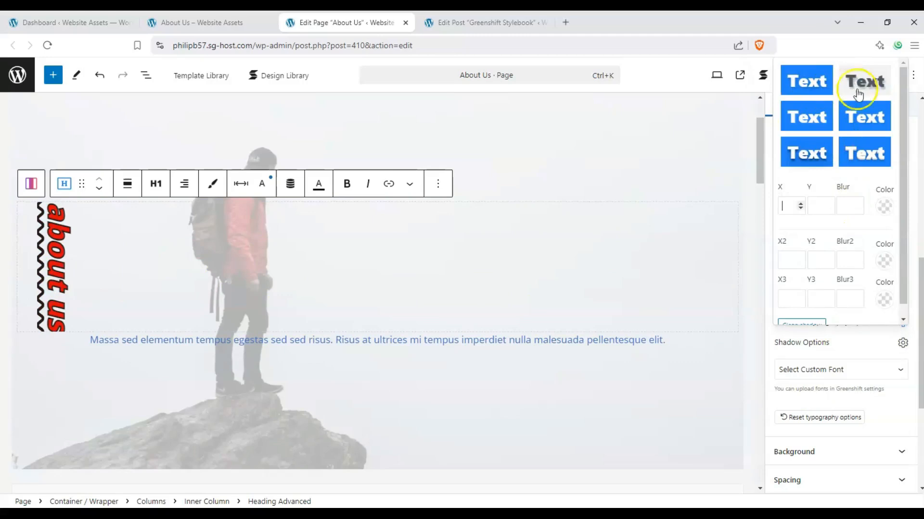
left_click(868, 144)
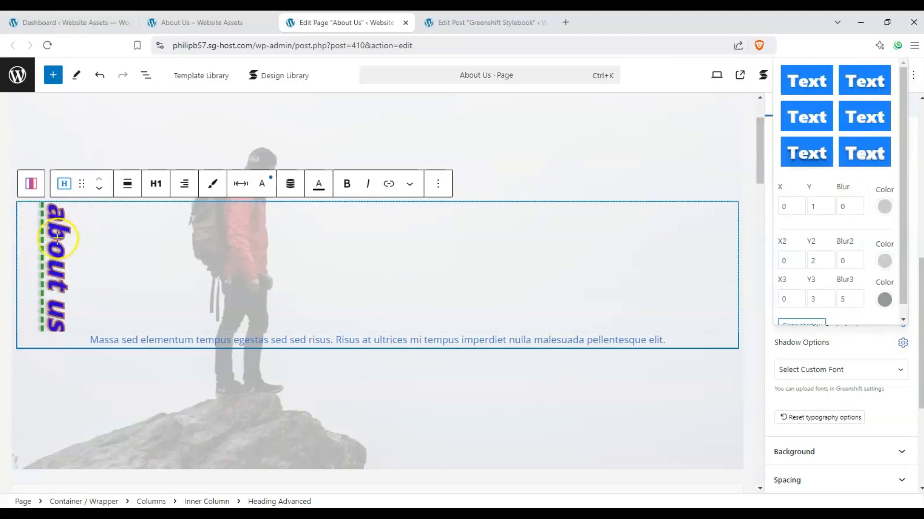
scroll(853, 206, "down", 1)
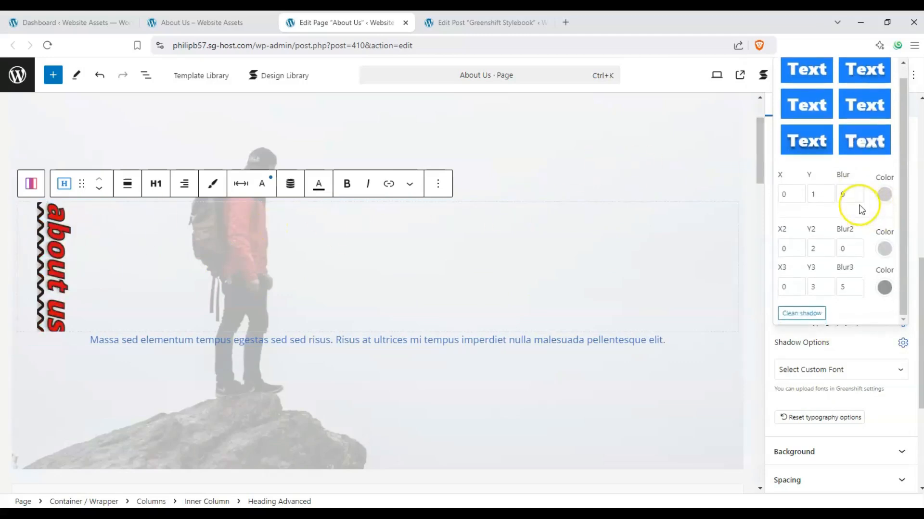
left_click(884, 248)
left_click(861, 294)
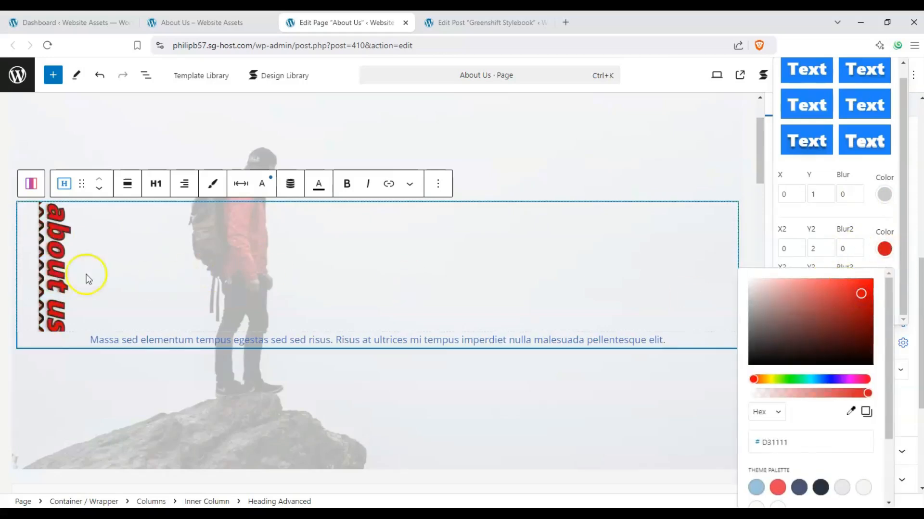
left_click(813, 223)
Step: Compare the custom fonts Arvo and Bodoni Moda on the heading and set it to Raleway
left_click(887, 370)
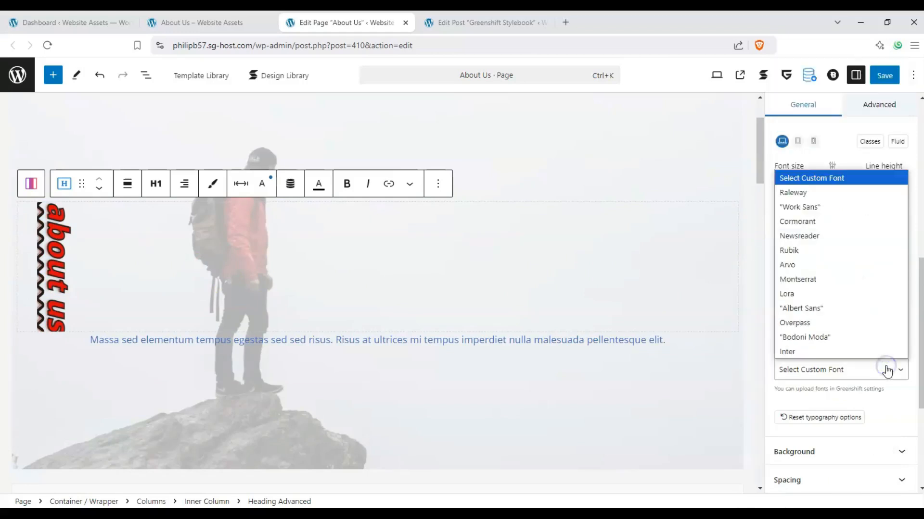
left_click(823, 265)
left_click(859, 369)
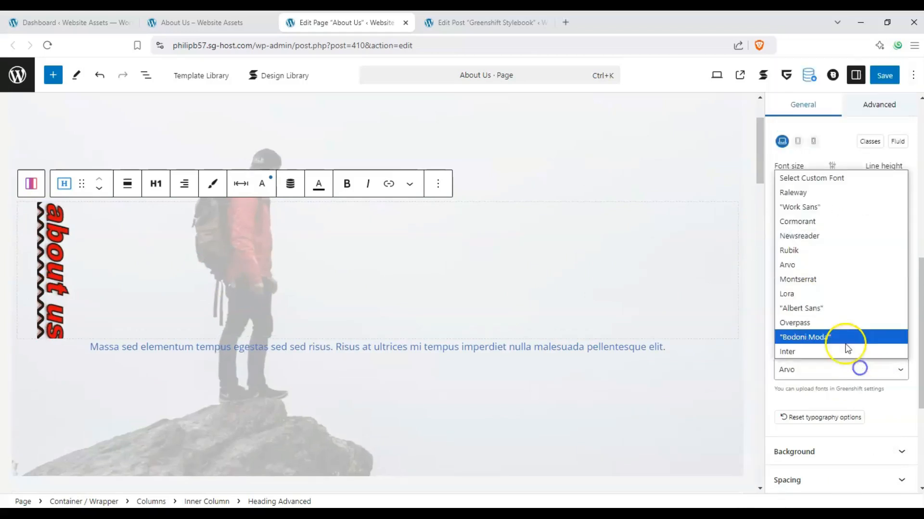
left_click(818, 338)
left_click(822, 370)
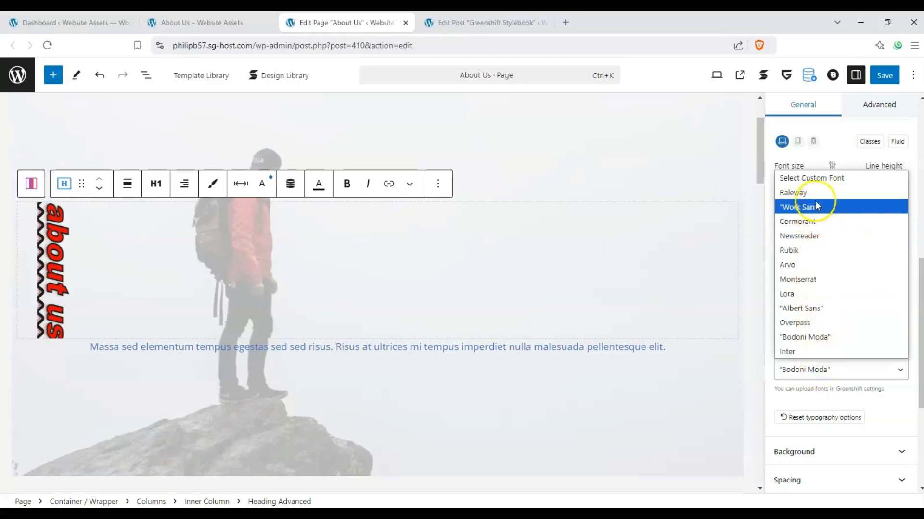
left_click(816, 193)
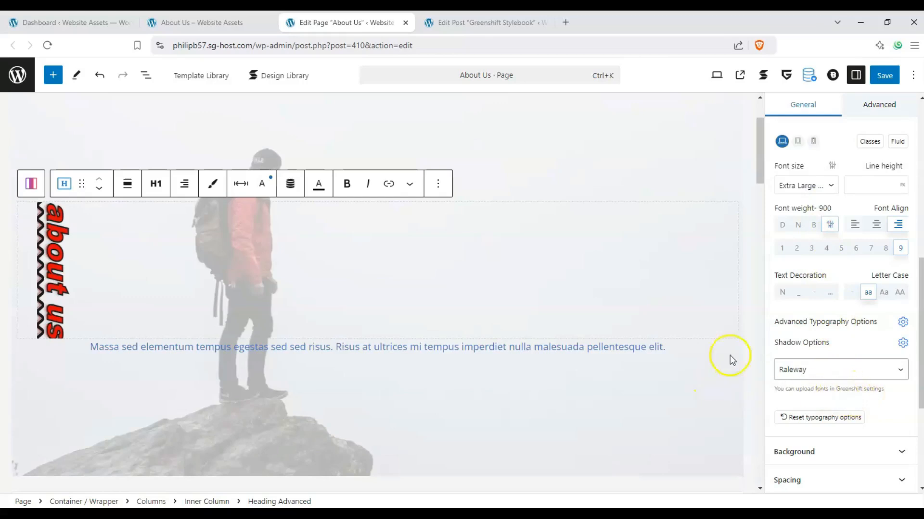
Step: Select the hero paragraph block below the heading and check its available font size units
left_click(421, 346)
left_click(654, 350)
scroll(813, 288, "up", 2)
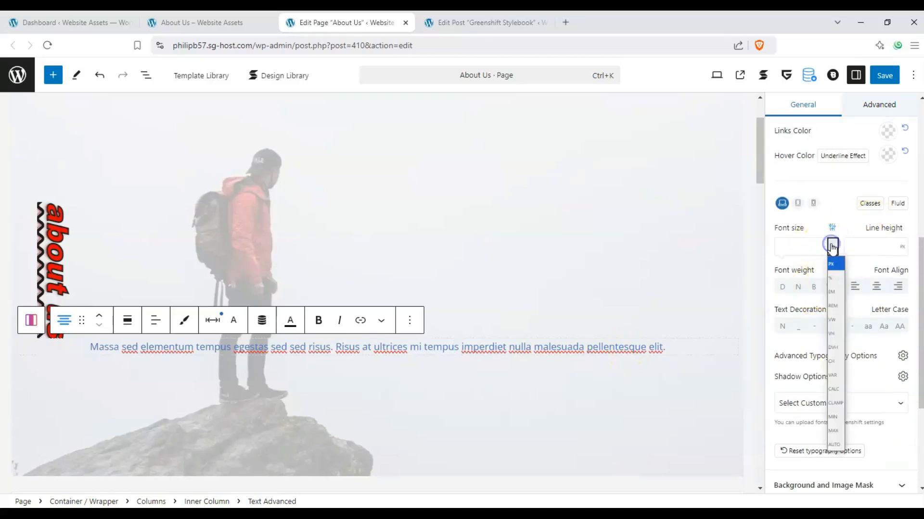
left_click(800, 247)
left_click(830, 248)
left_click(804, 244)
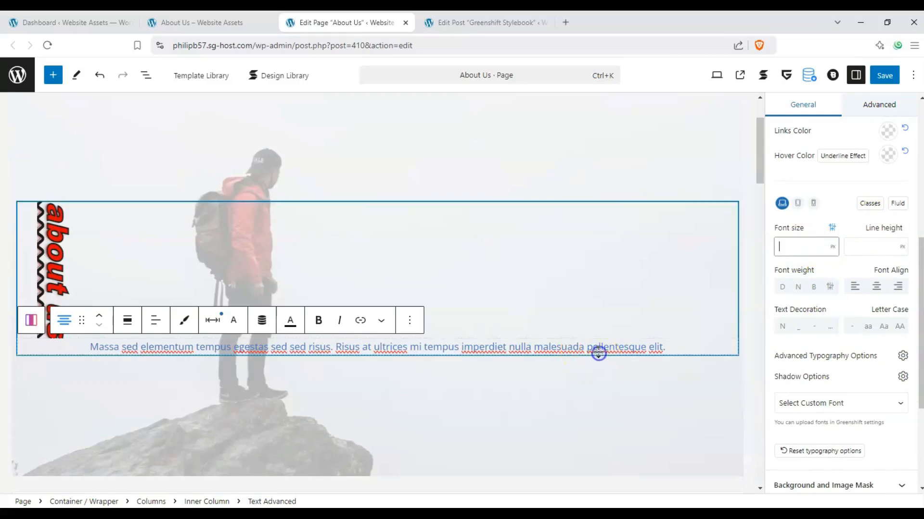
Step: Give the paragraph text a linear blue-to-purple gradient at an angle of 122°
scroll(789, 252, "up", 5)
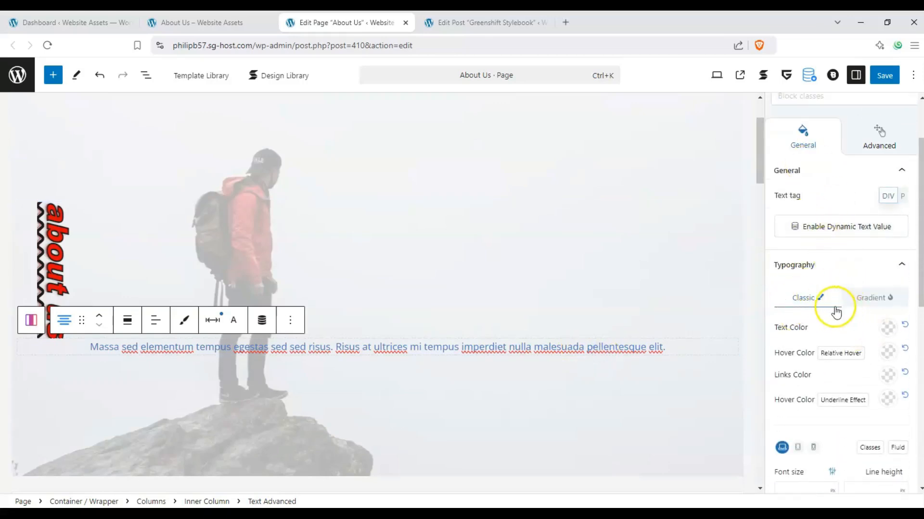
left_click(888, 328)
left_click(888, 328)
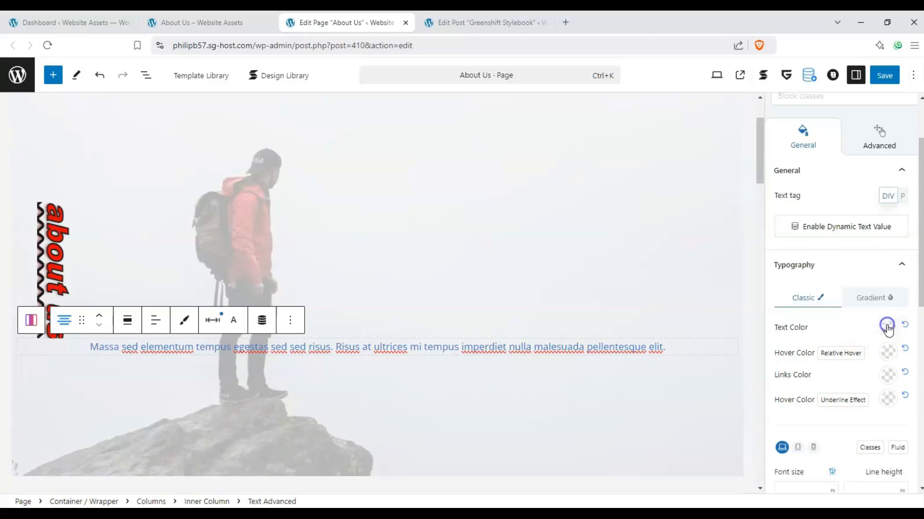
left_click(876, 300)
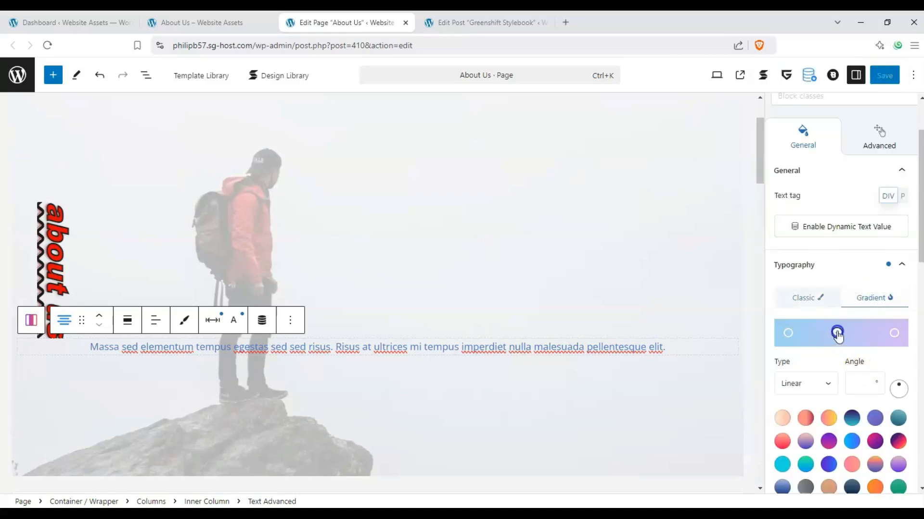
left_click(905, 388)
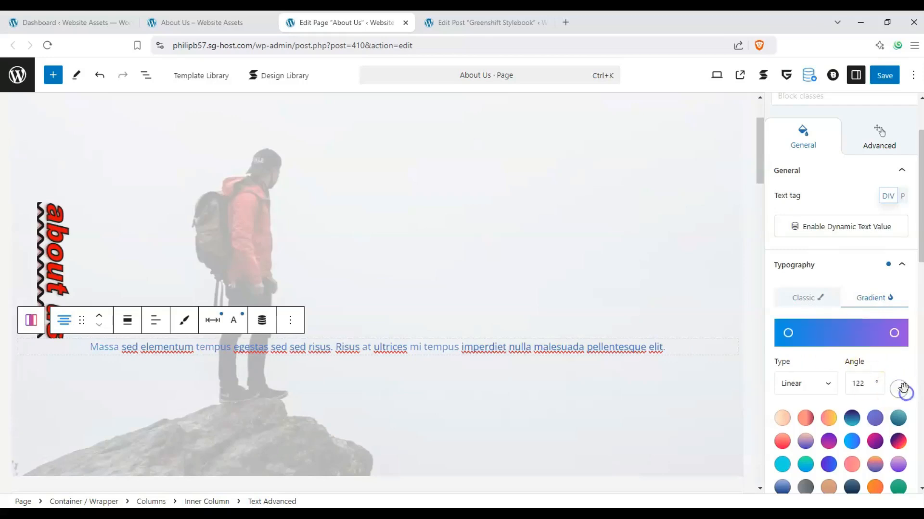
left_click(871, 272)
left_click(883, 284)
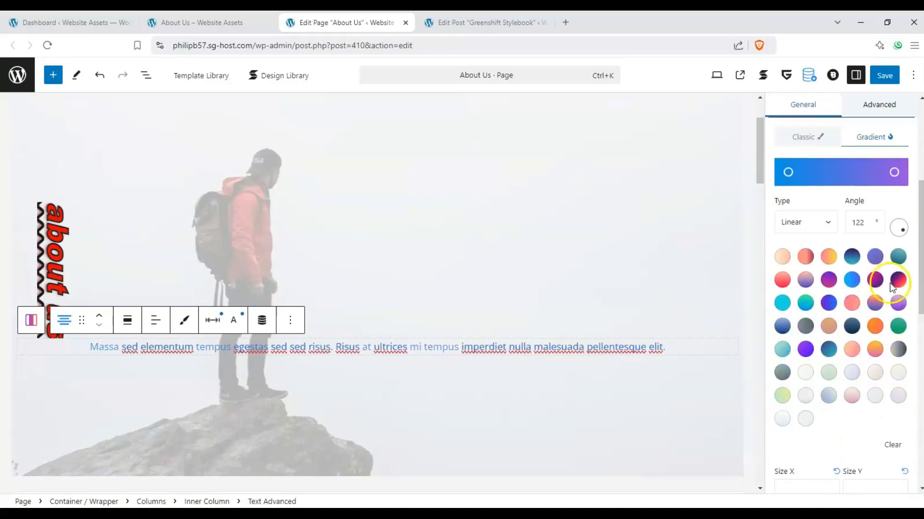
Step: Set the paragraph's font size to 25 px and its font weight to bold
scroll(886, 212, "down", 3)
scroll(870, 260, "down", 3)
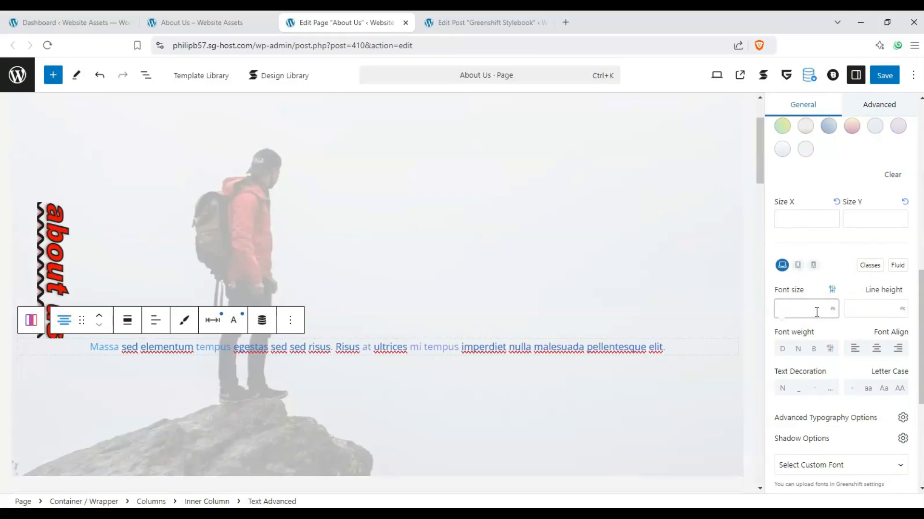
type("25")
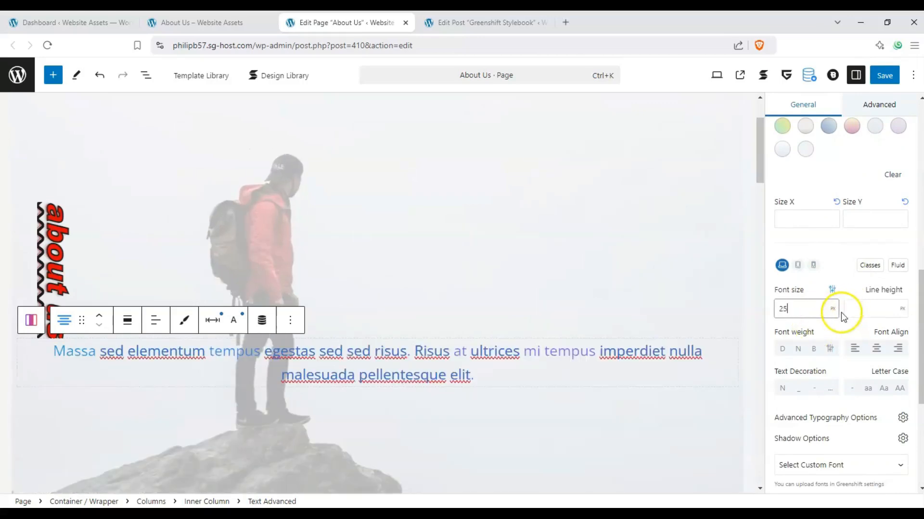
left_click(814, 349)
scroll(841, 330, "down", 1)
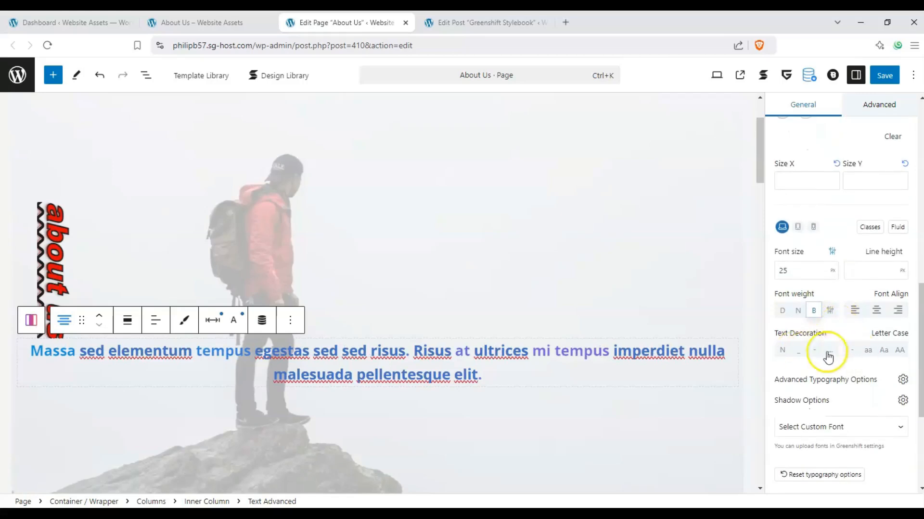
Step: Set the paragraph to uppercase with the last text decoration option and the Overpass custom font
left_click(898, 352)
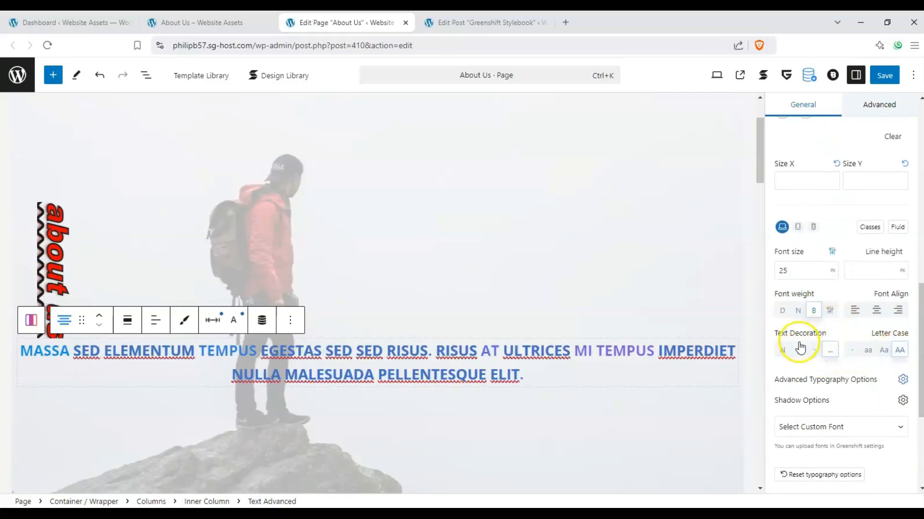
scroll(799, 347, "down", 1)
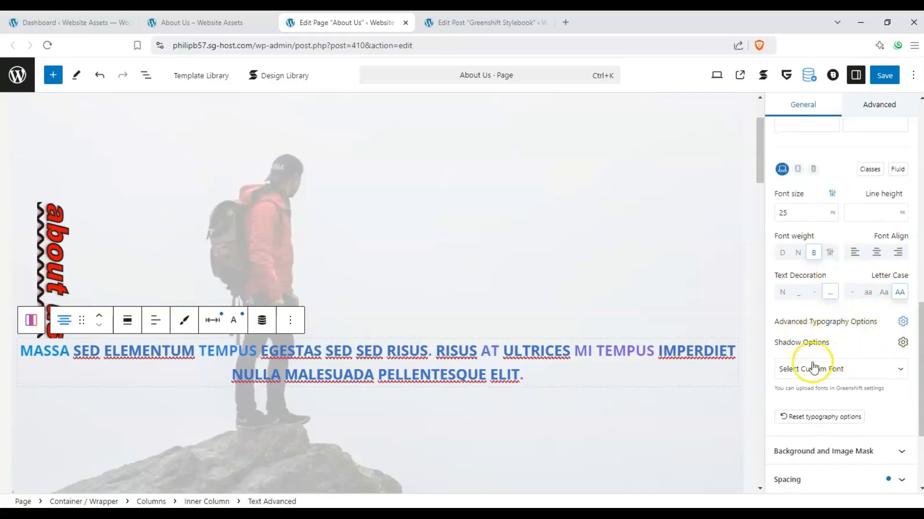
left_click(813, 368)
left_click(820, 322)
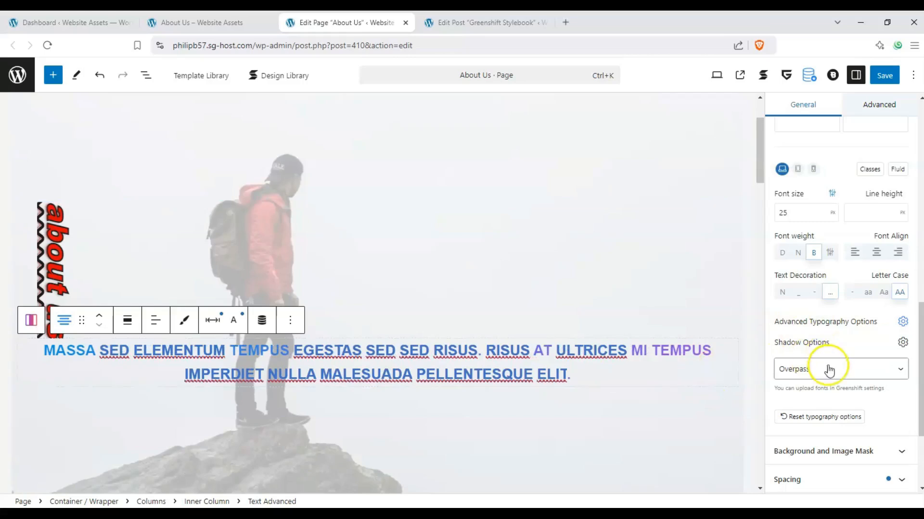
Step: Save the About Us page and close the Greenshift Stylebook page, discarding its unsaved changes
scroll(402, 336, "down", 1)
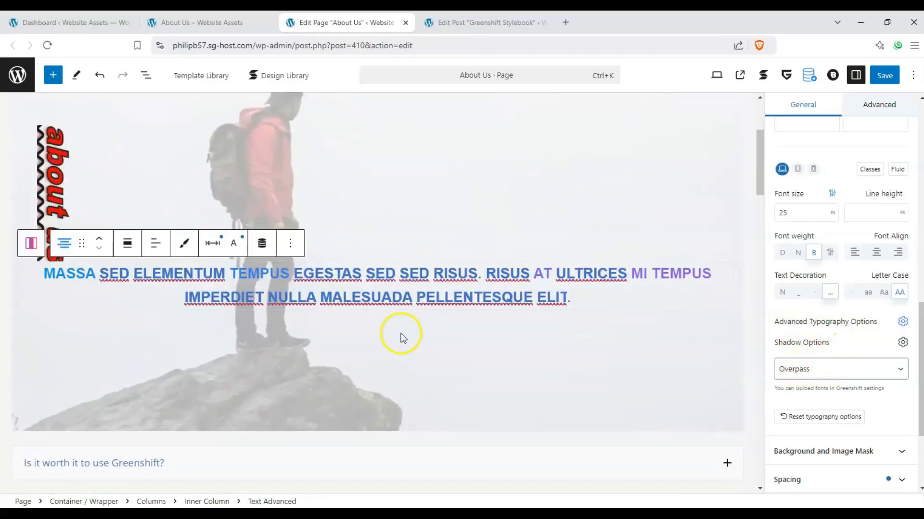
scroll(402, 336, "up", 1)
scroll(802, 376, "up", 6)
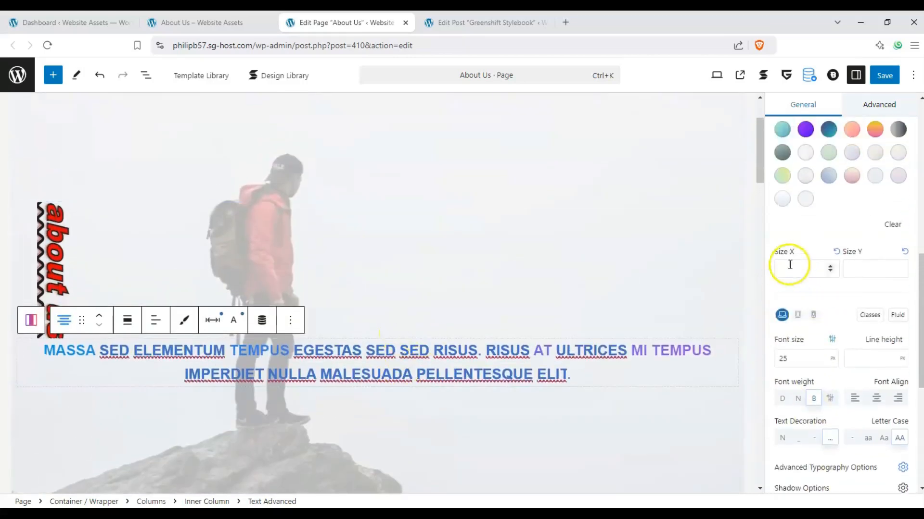
scroll(804, 266, "up", 3)
scroll(815, 322, "down", 1)
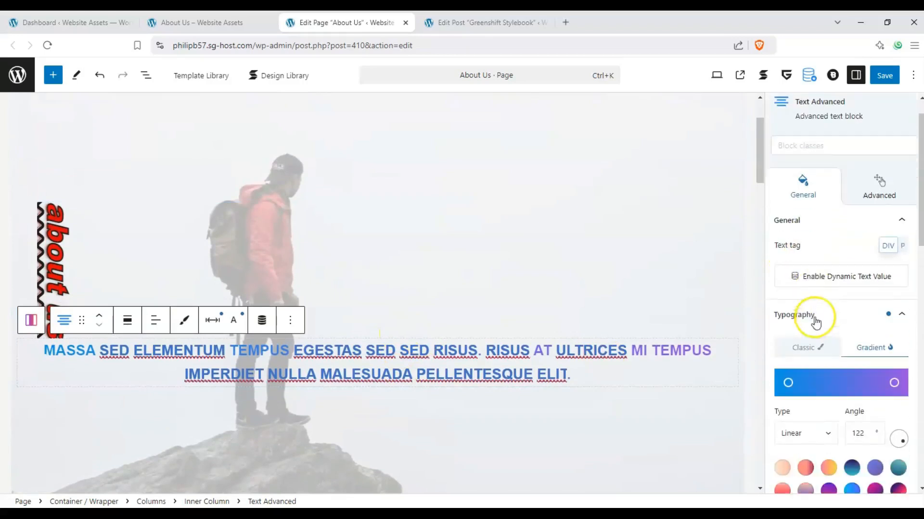
scroll(808, 297, "up", 1)
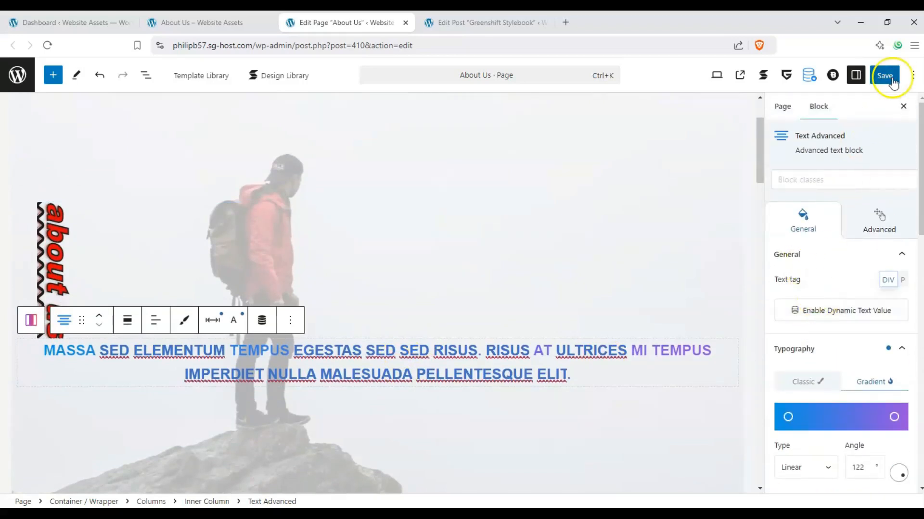
left_click(888, 76)
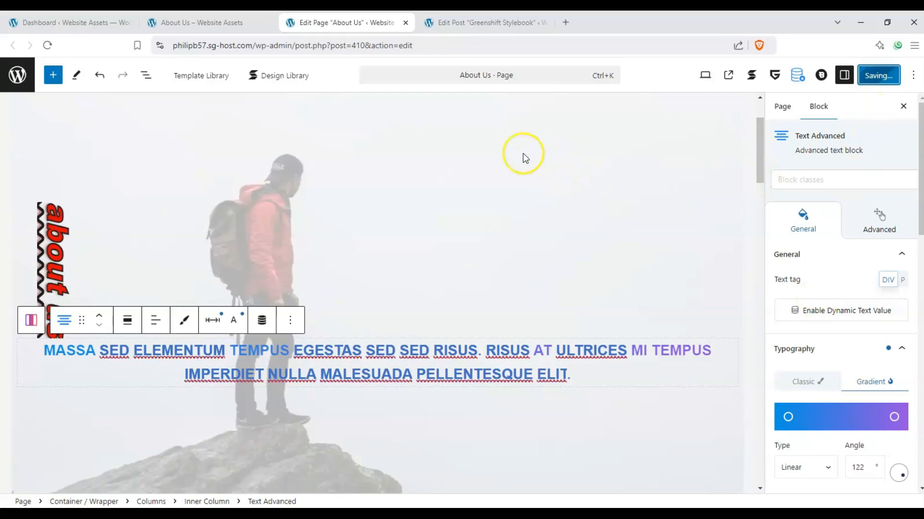
left_click(544, 23)
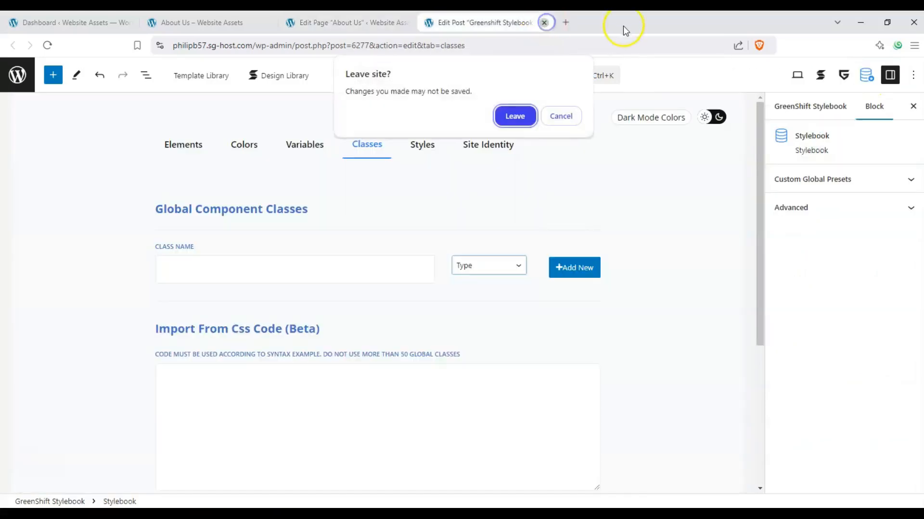
left_click(515, 117)
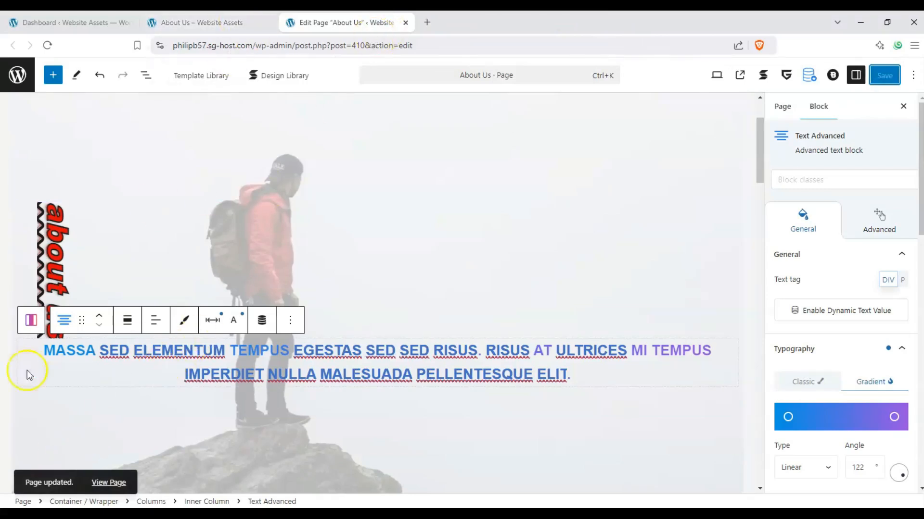
Step: Reload the live About Us page and examine the restyled hero heading and paragraph, including the heading's hover state
left_click(202, 23)
scroll(129, 279, "up", 2)
scroll(130, 279, "down", 2)
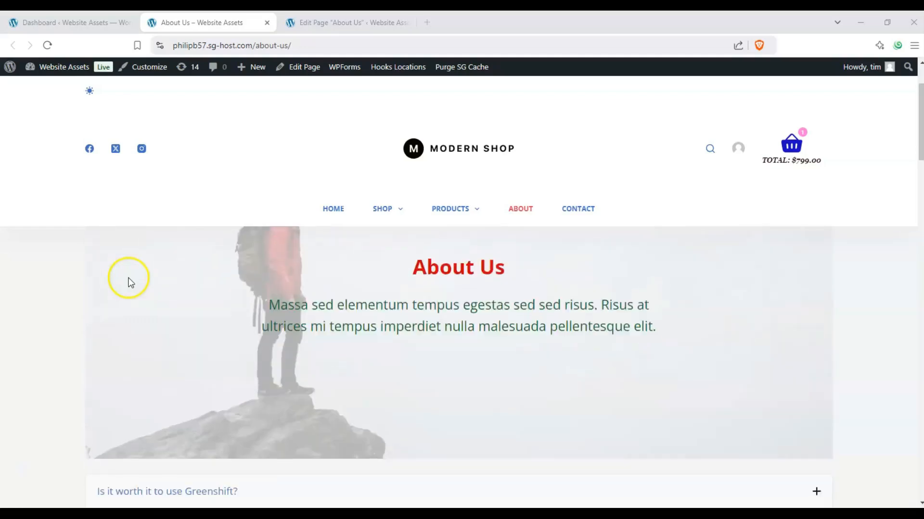
scroll(130, 279, "up", 2)
scroll(133, 275, "down", 1)
left_click(47, 45)
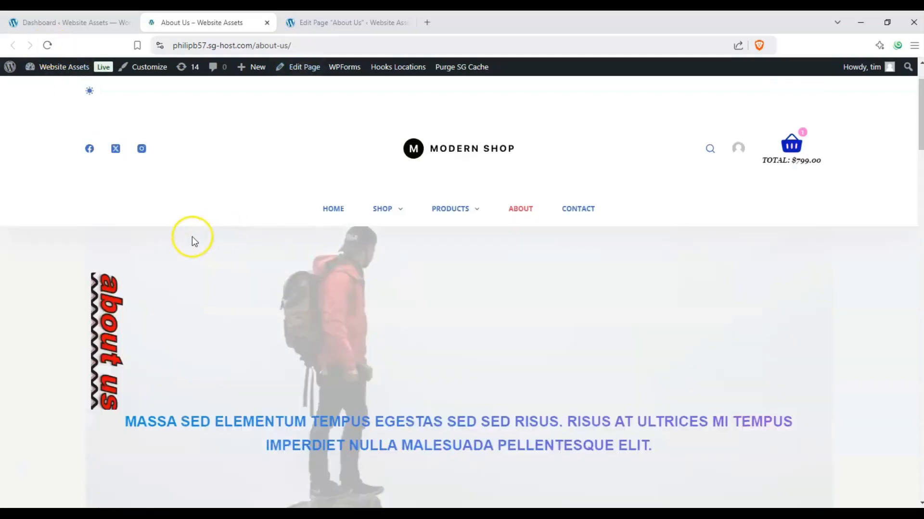
scroll(196, 228, "up", 1)
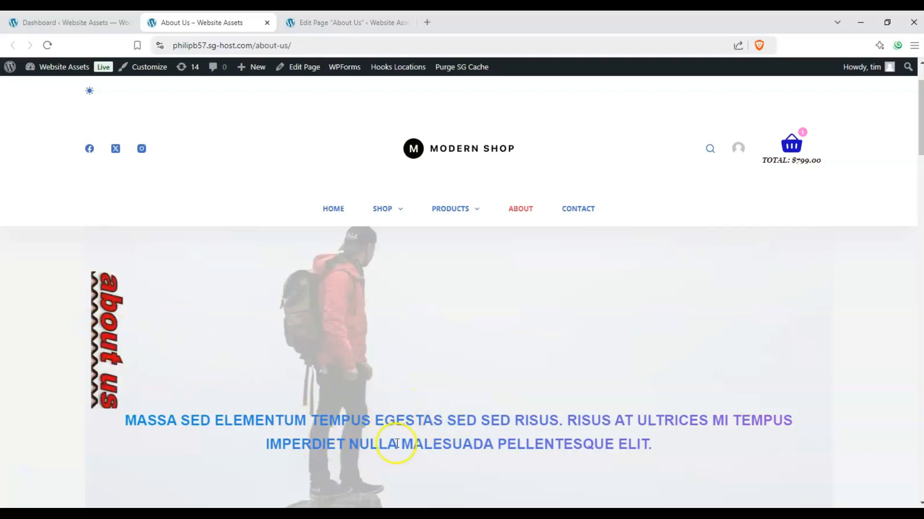
scroll(119, 323, "down", 1)
scroll(119, 323, "up", 1)
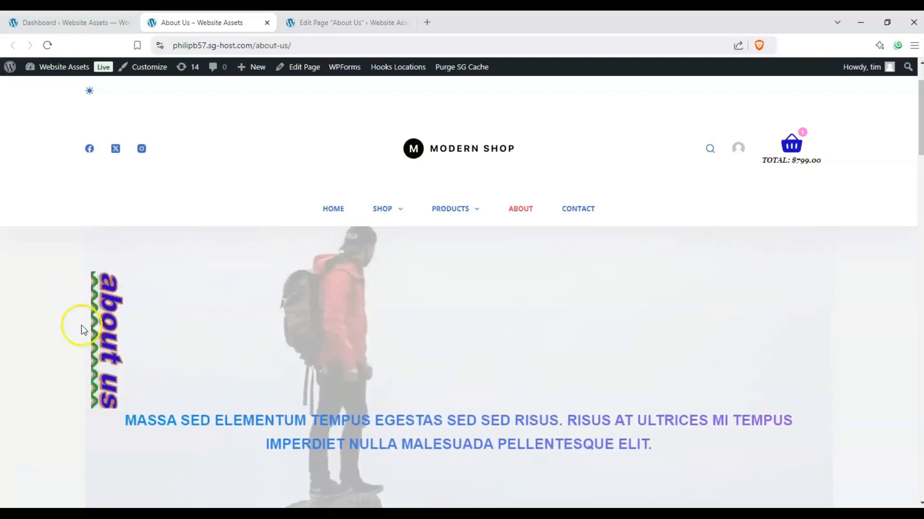
scroll(280, 372, "down", 1)
scroll(346, 426, "up", 1)
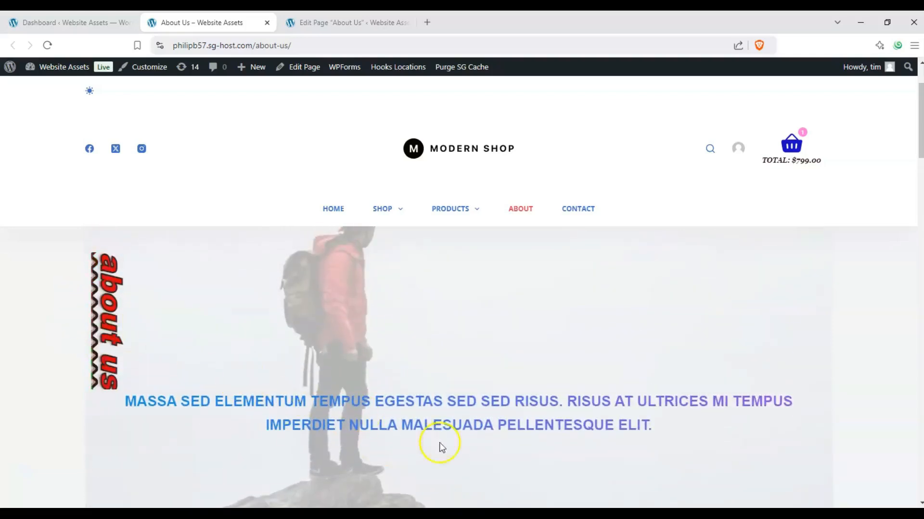